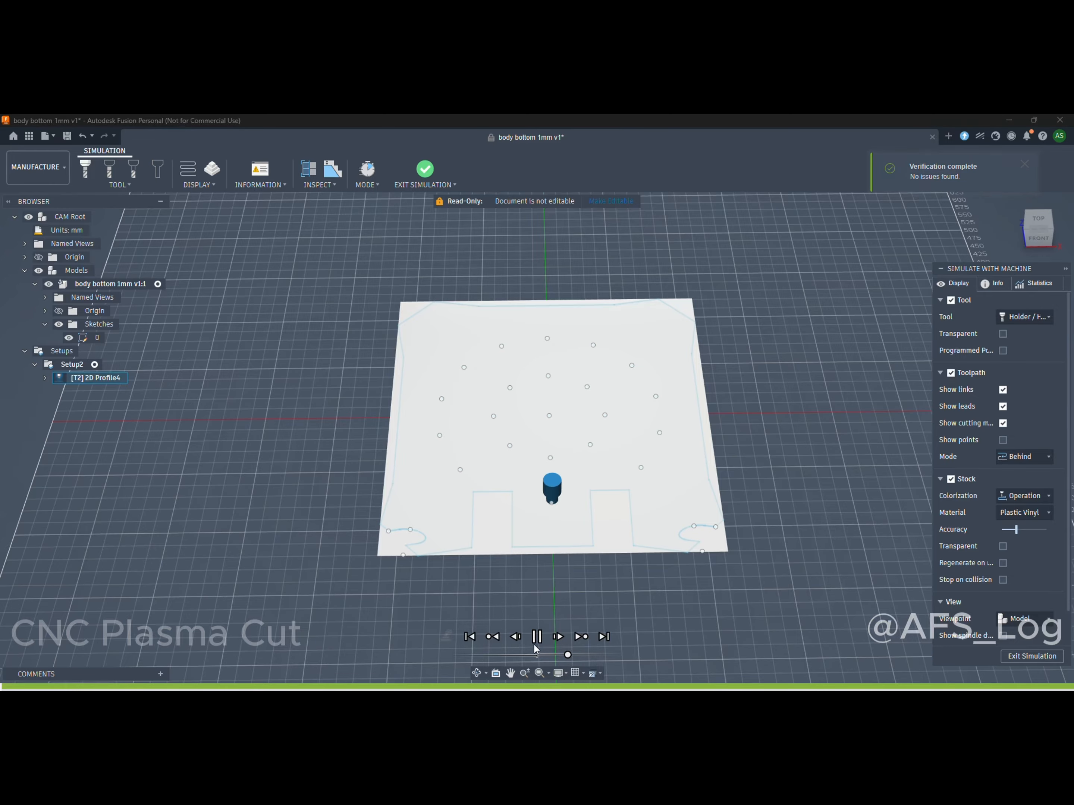
Review the 2D Profile4 cutting simulation on the bottom plate at a faster playback speed, and exit the simulation.
scroll(726, 463, "up", 5)
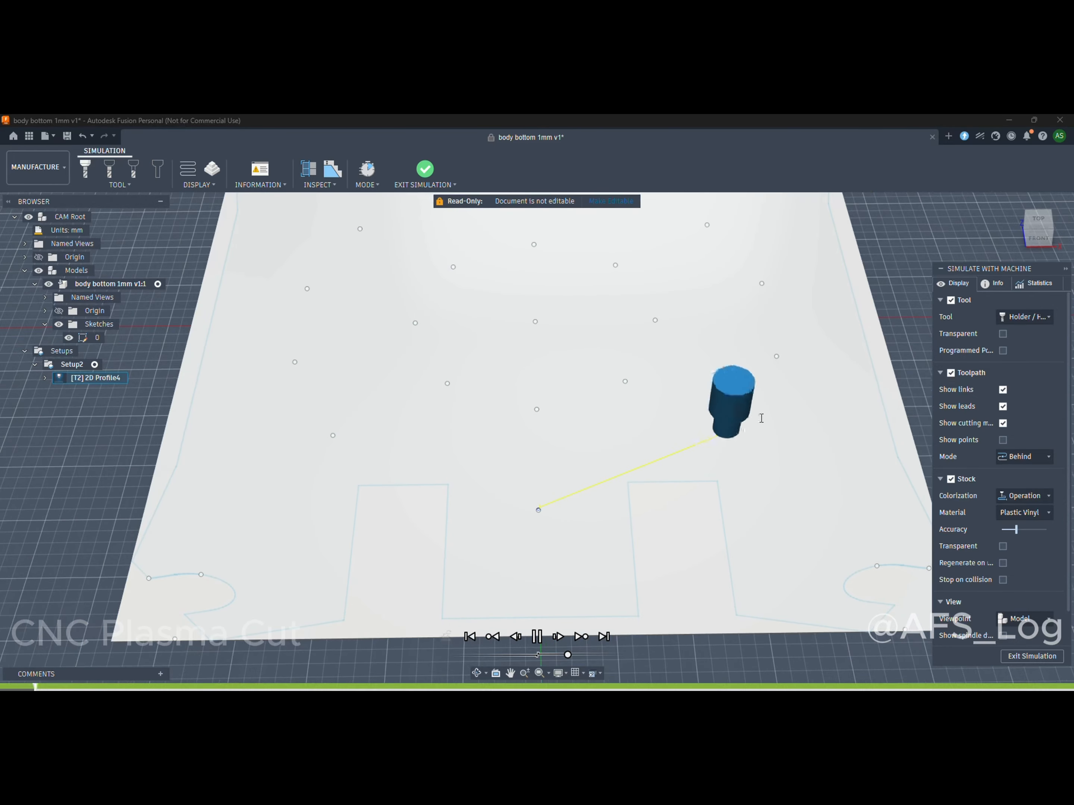
scroll(726, 462, "up", 5)
scroll(723, 451, "up", 8)
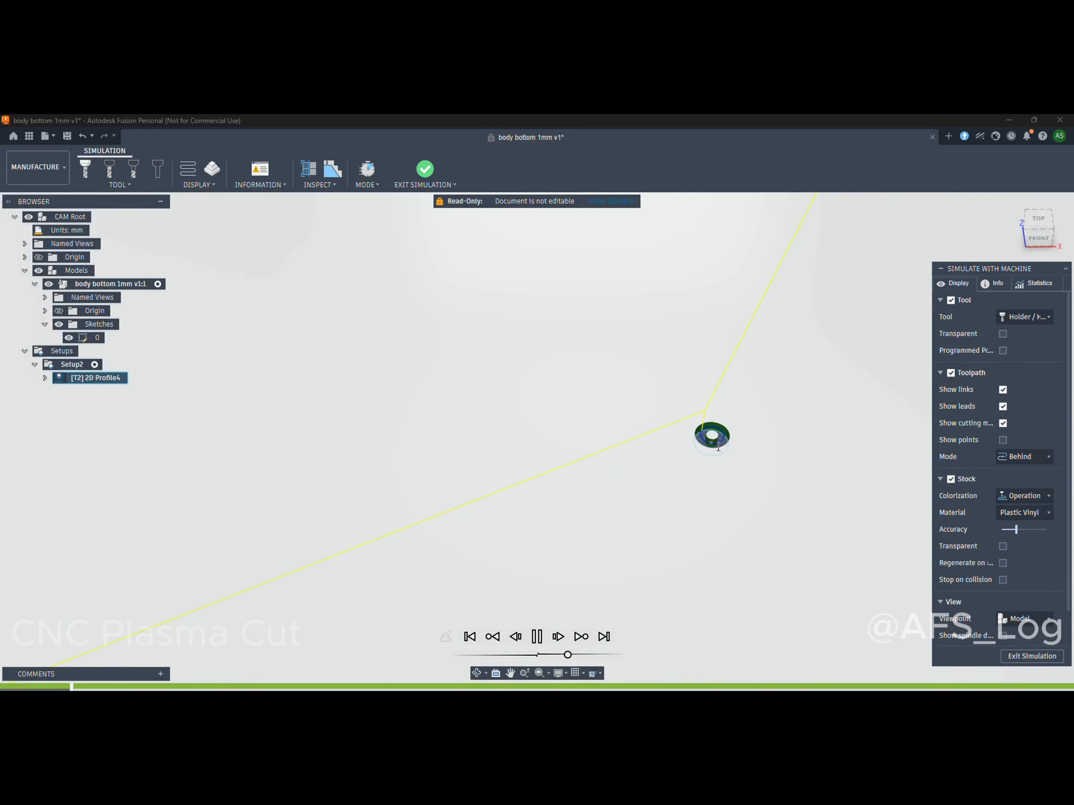
scroll(712, 435, "down", 8)
scroll(731, 453, "down", 10)
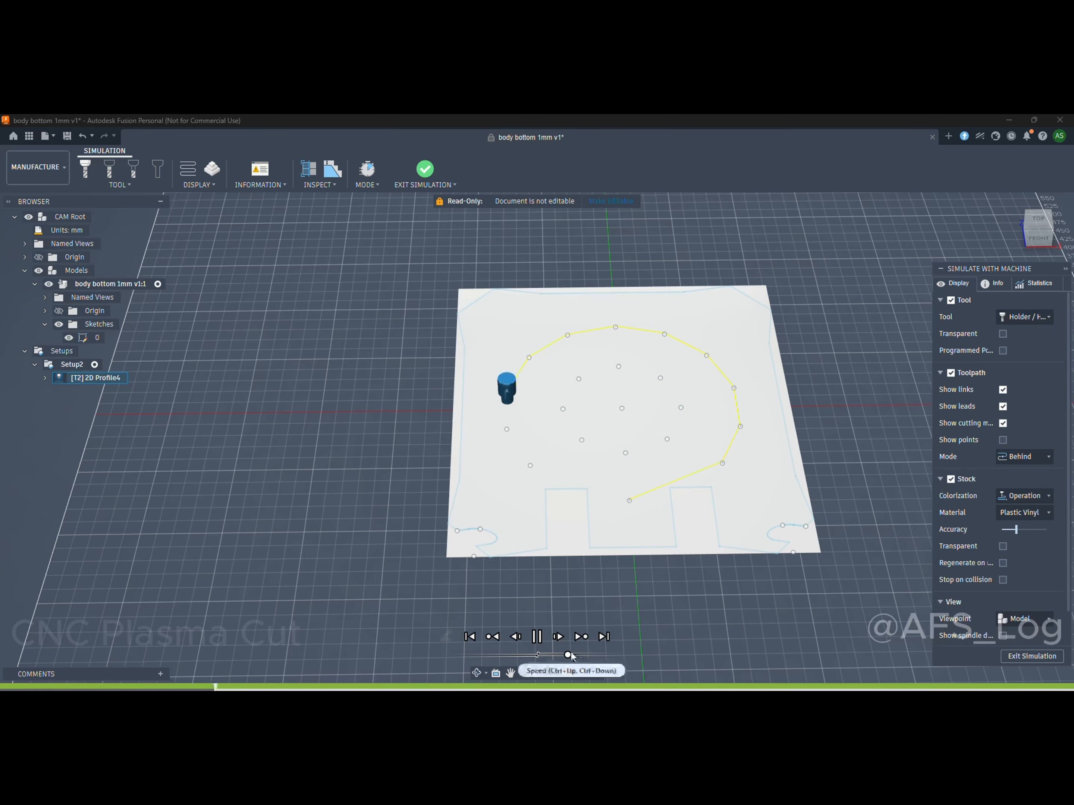
left_click_drag(567, 655, 579, 655)
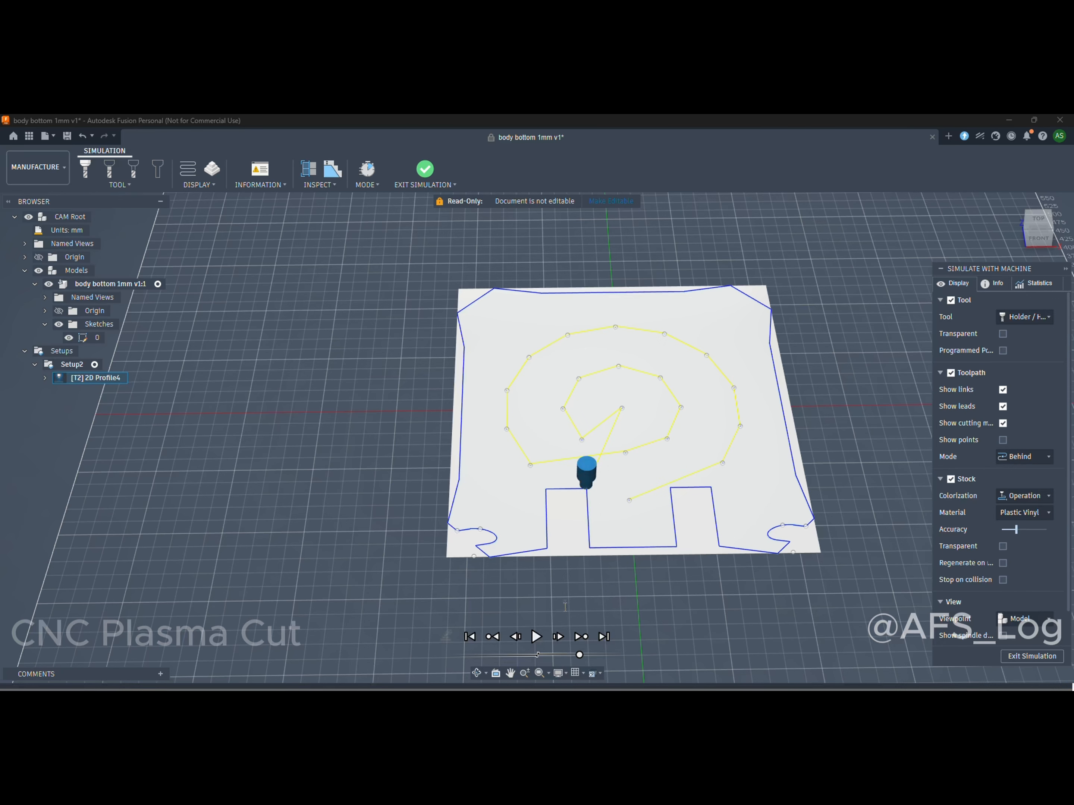
left_click_drag(580, 655, 571, 654)
left_click(1031, 656)
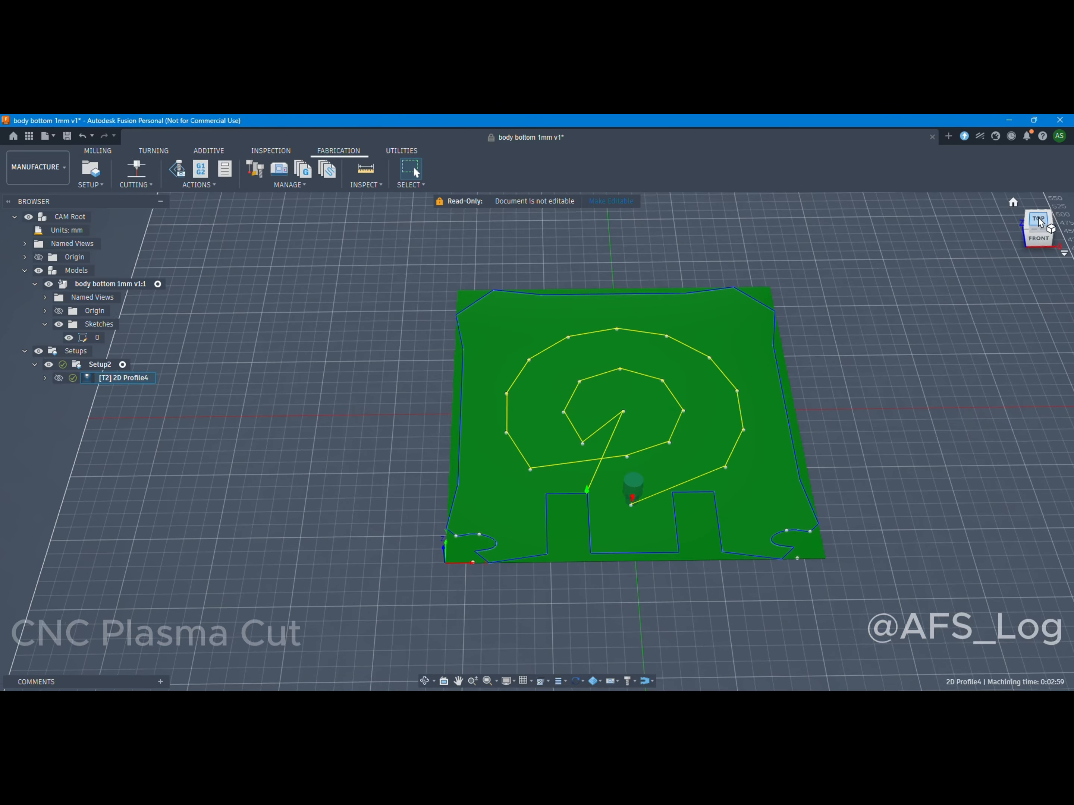
Try to post the 2D Profile4 toolpath with the default program name and no post processor chosen.
scroll(462, 433, "down", 2)
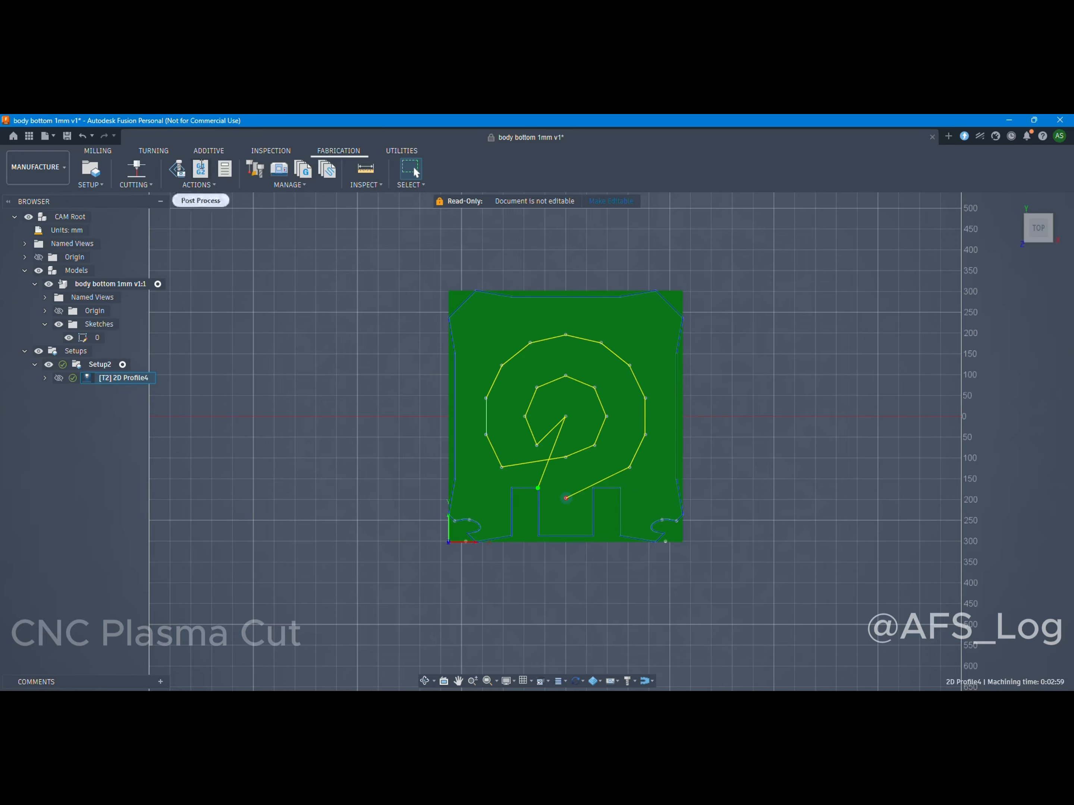
left_click(209, 185)
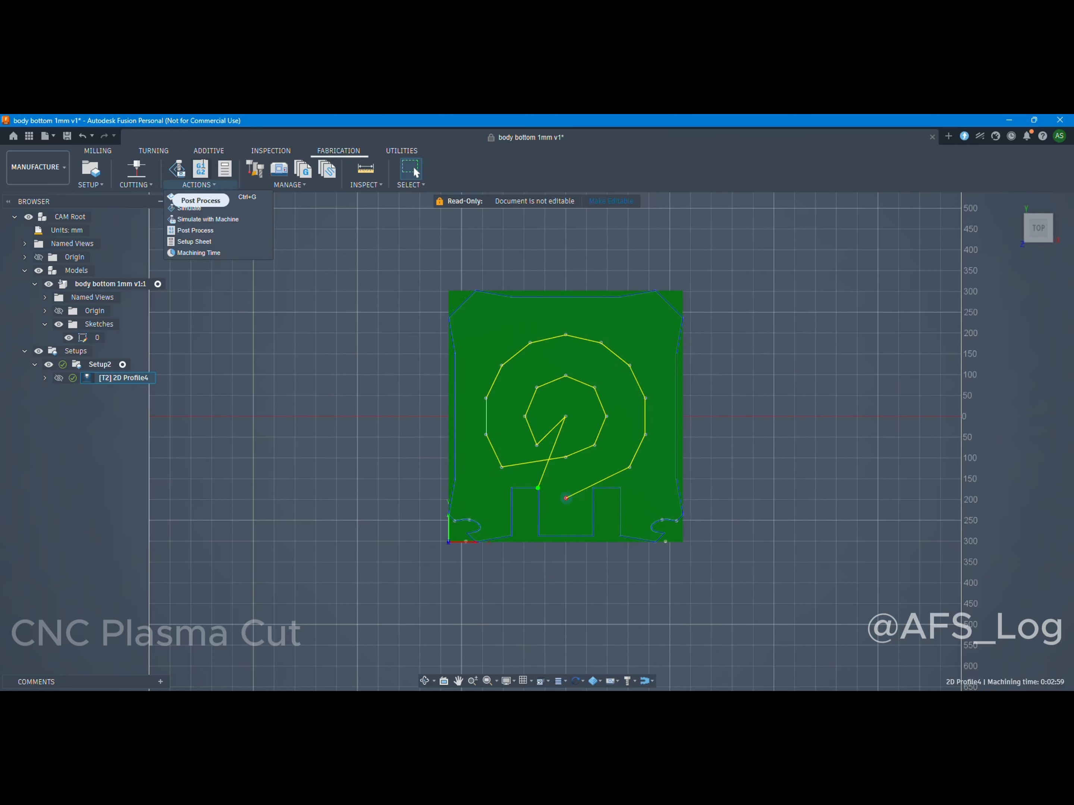
left_click(201, 171)
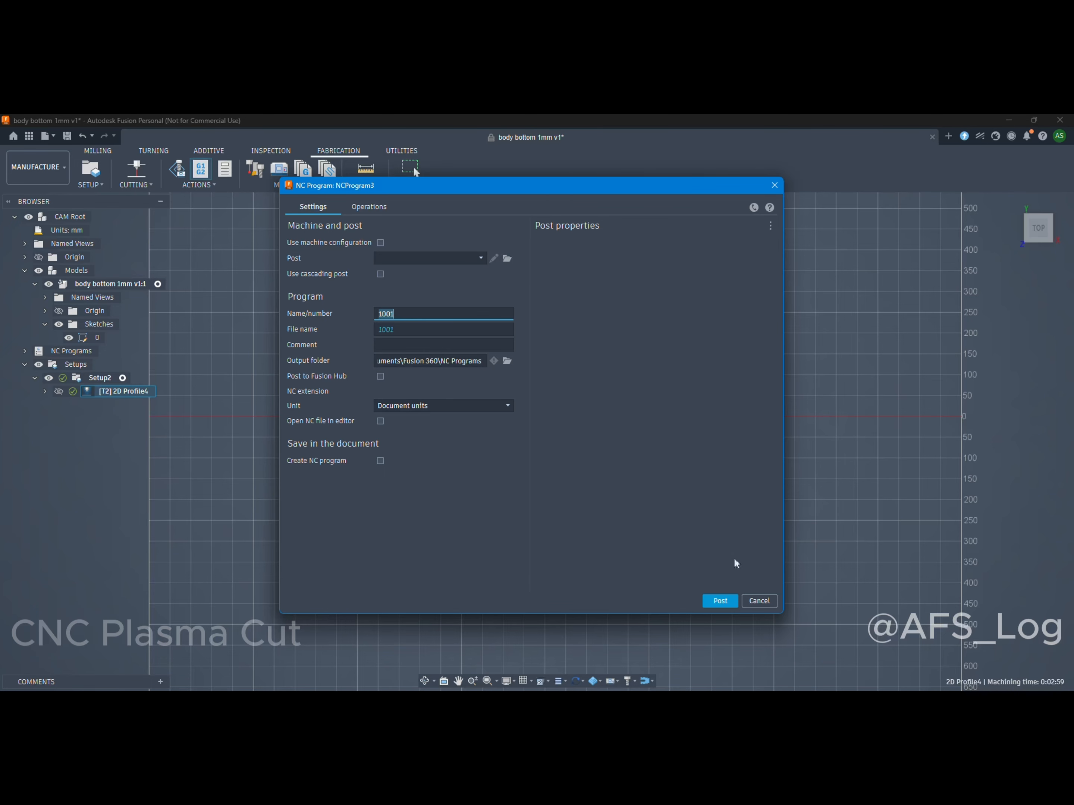
left_click(720, 601)
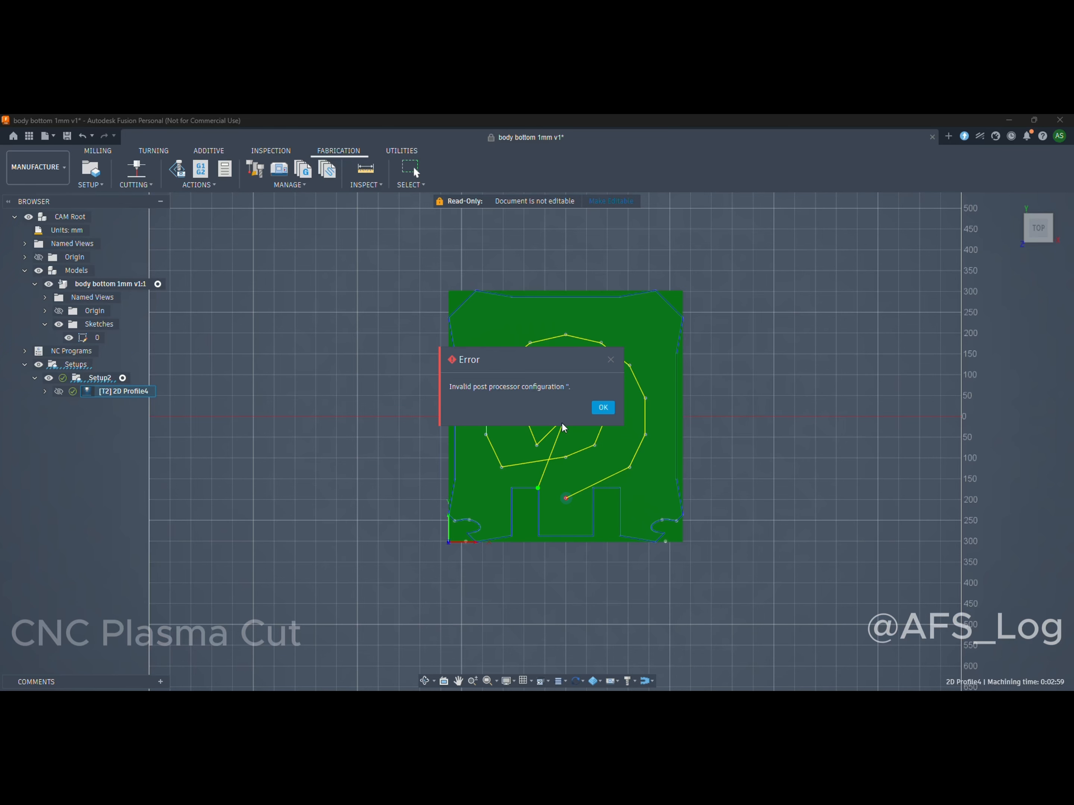
left_click(603, 407)
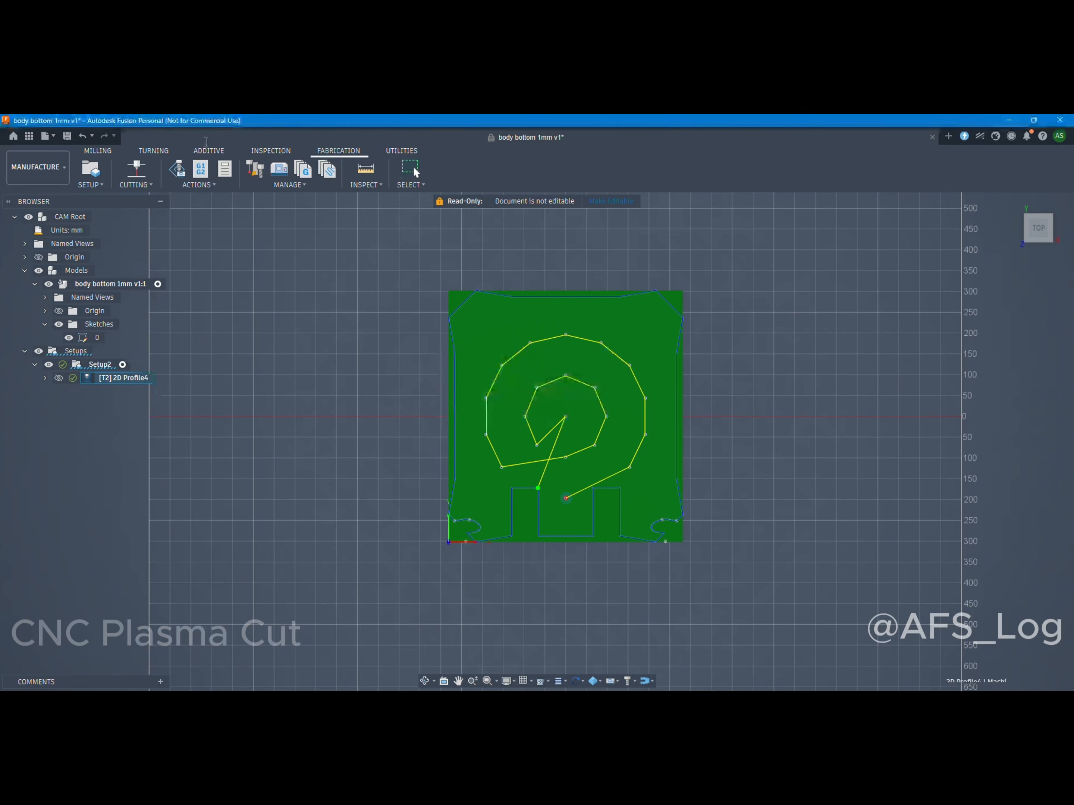
Start a new NC program and import flashcut plasma.cps from Downloads into the local post library.
left_click(201, 169)
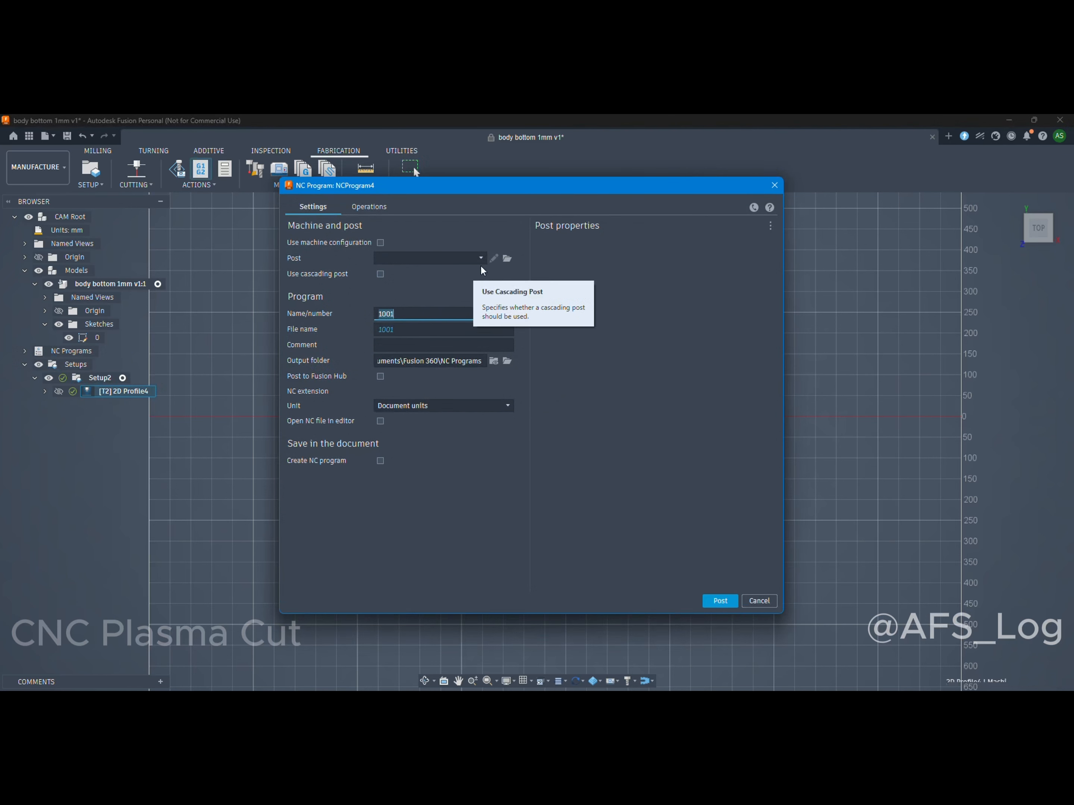
left_click(507, 257)
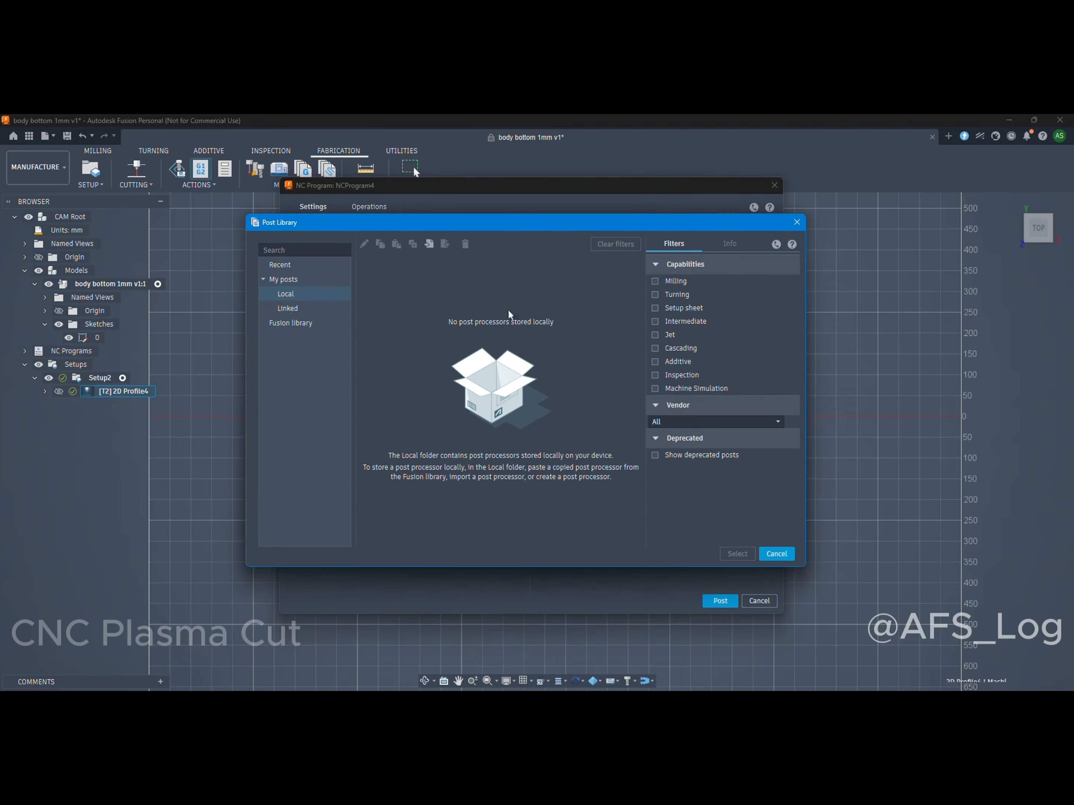
left_click(280, 285)
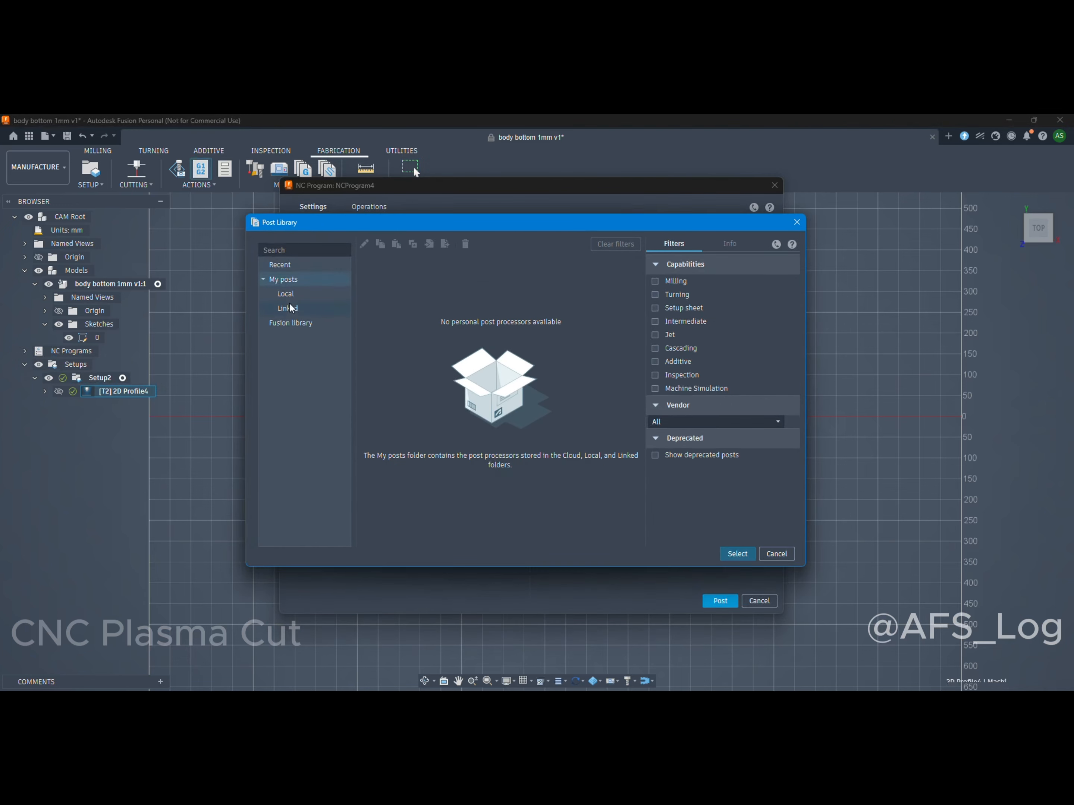
left_click(288, 296)
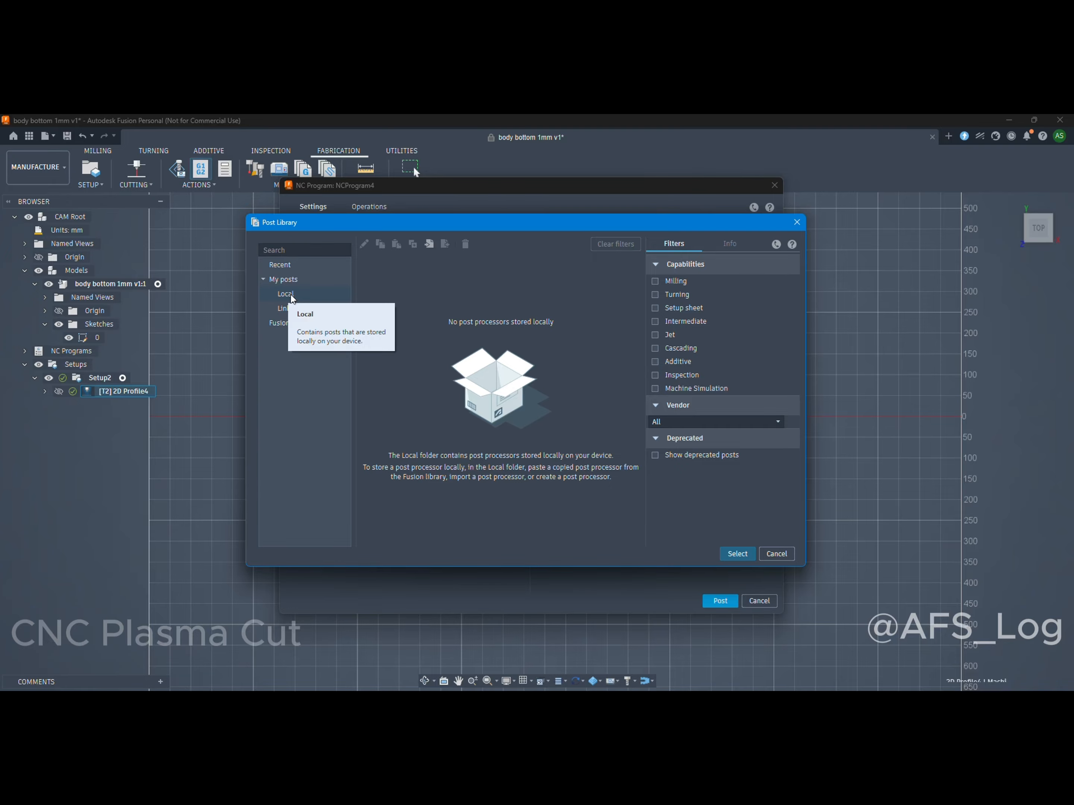
left_click(428, 243)
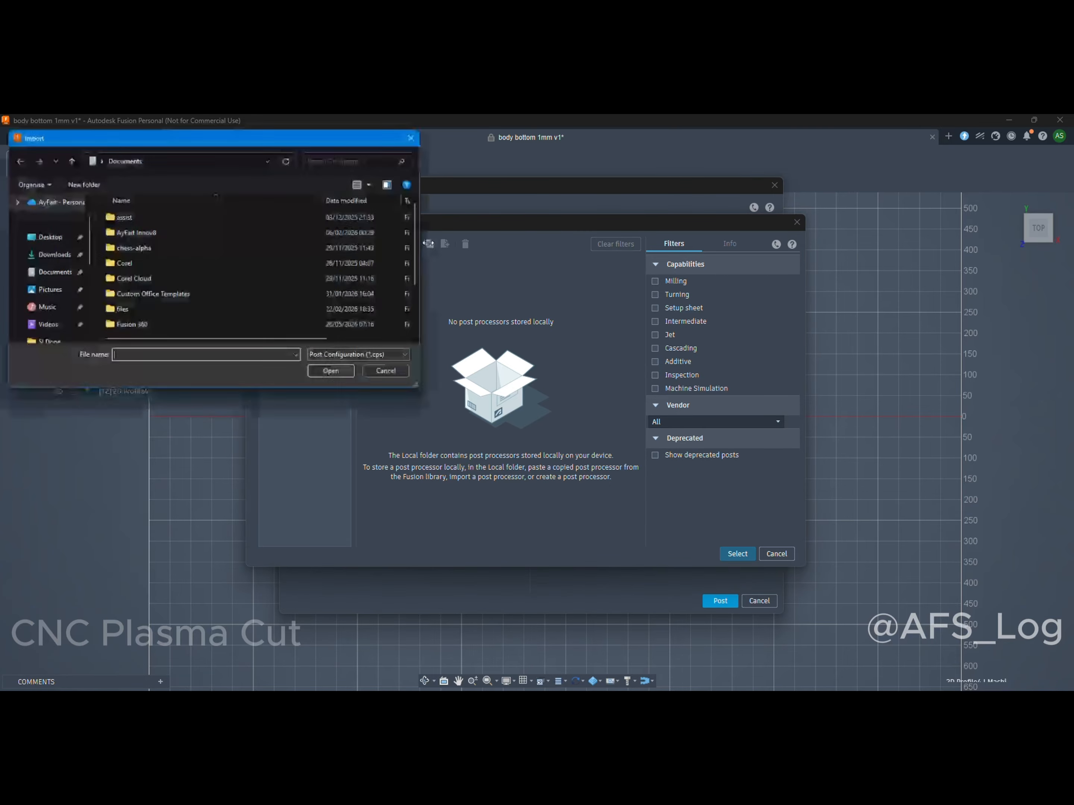
left_click(51, 255)
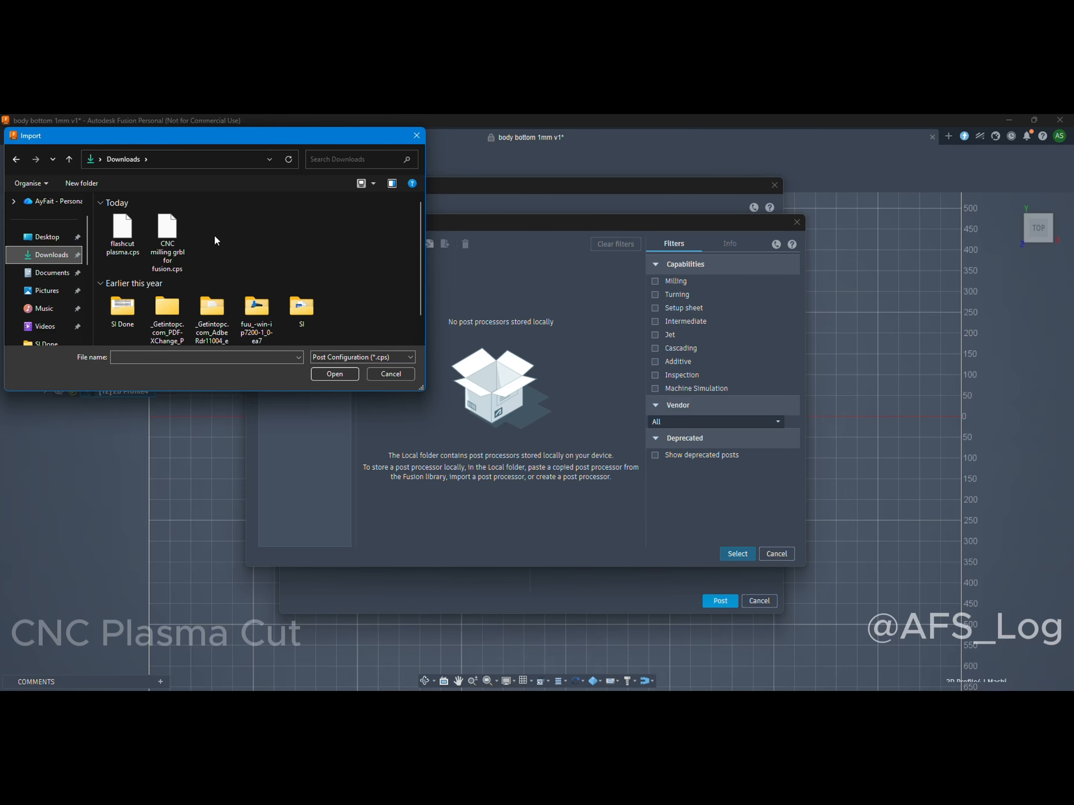
scroll(214, 236, "down", 1)
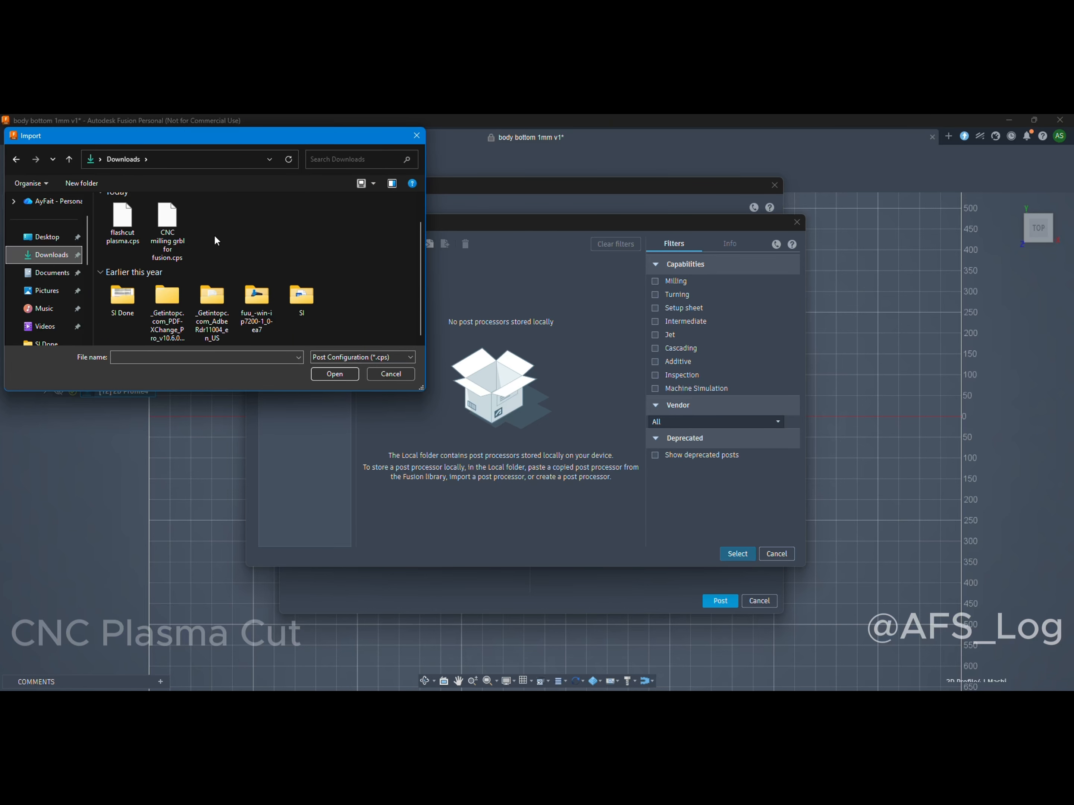
left_click(122, 226)
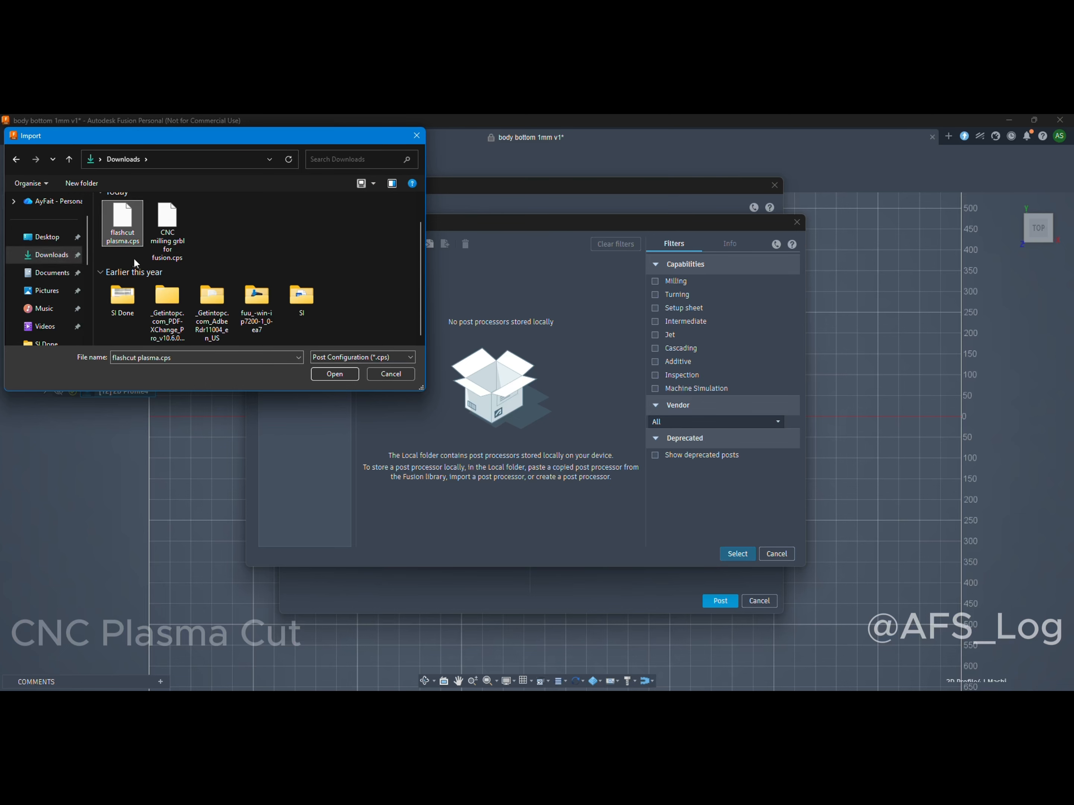
left_click(332, 374)
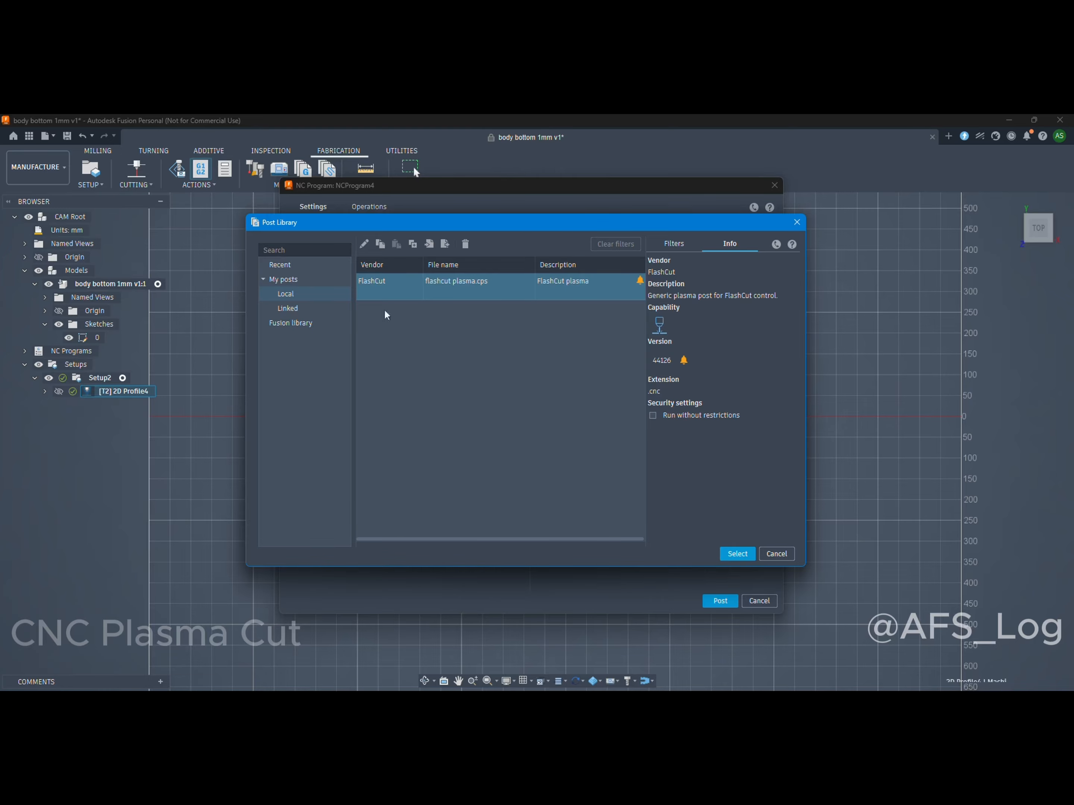
Import CNC milling grbl for fusion.cps into the local post library and select it as the program's post.
left_click(428, 244)
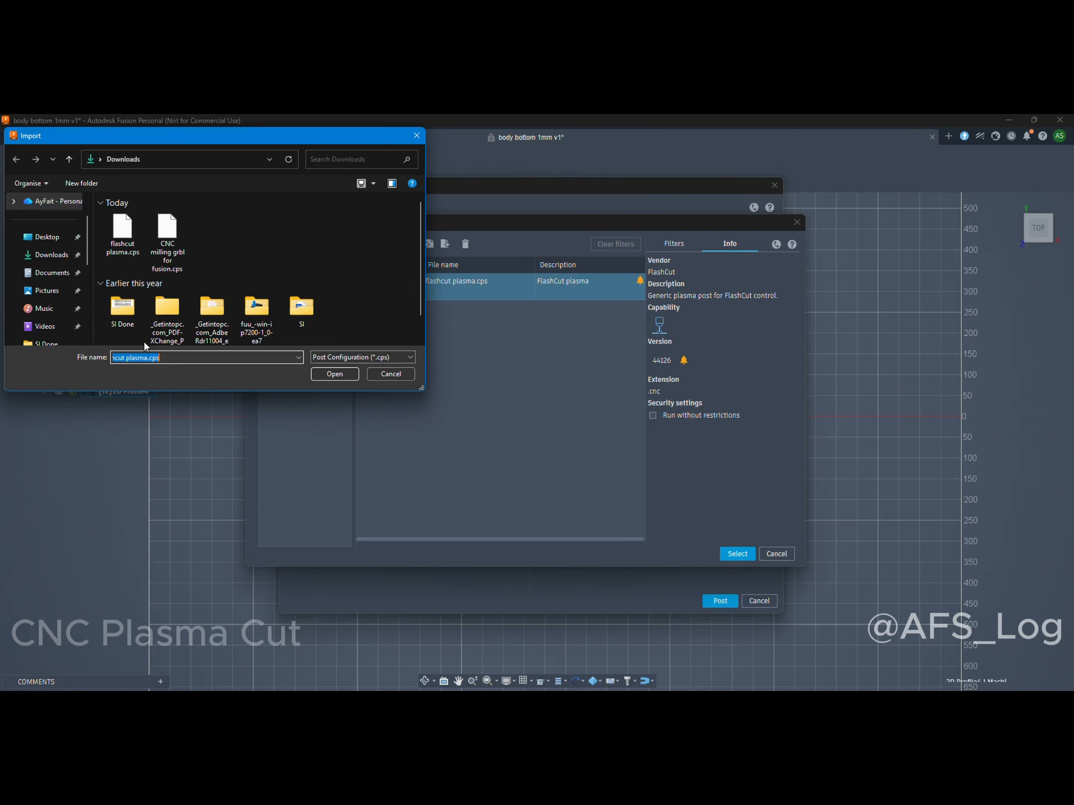
left_click(167, 249)
left_click(334, 373)
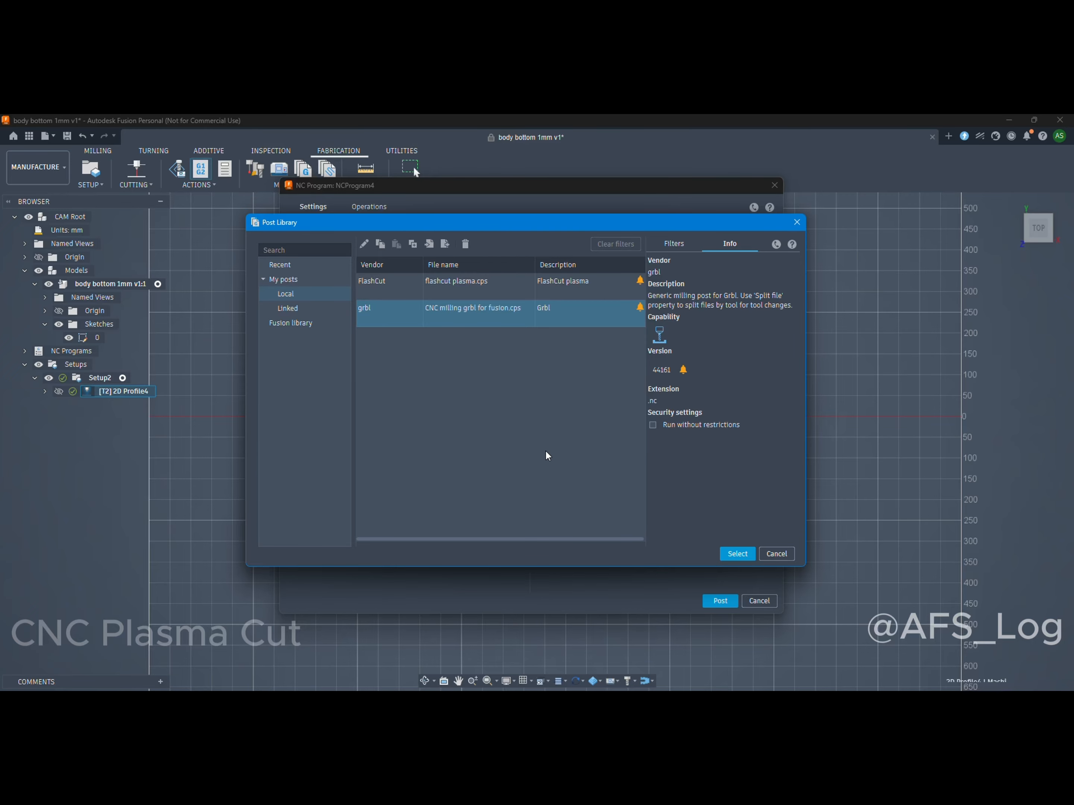
left_click(740, 556)
Name the NC program "bottom body 1mm x1".
left_click_drag(404, 314, 359, 314)
type("bottom")
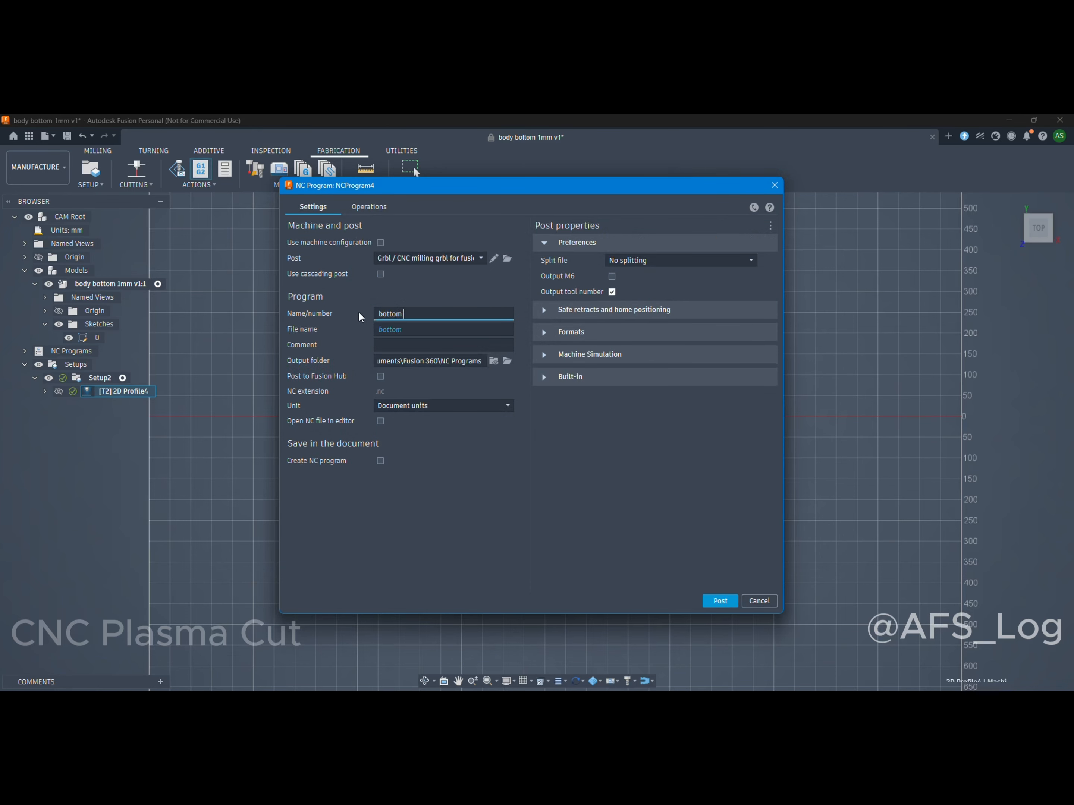
type(" bocy")
key("BackSpace")
key("BackSpace")
type("dy 1mm x1")
Set the output folder to Documents and try to post the NC program with the Grbl milling post.
left_click(506, 361)
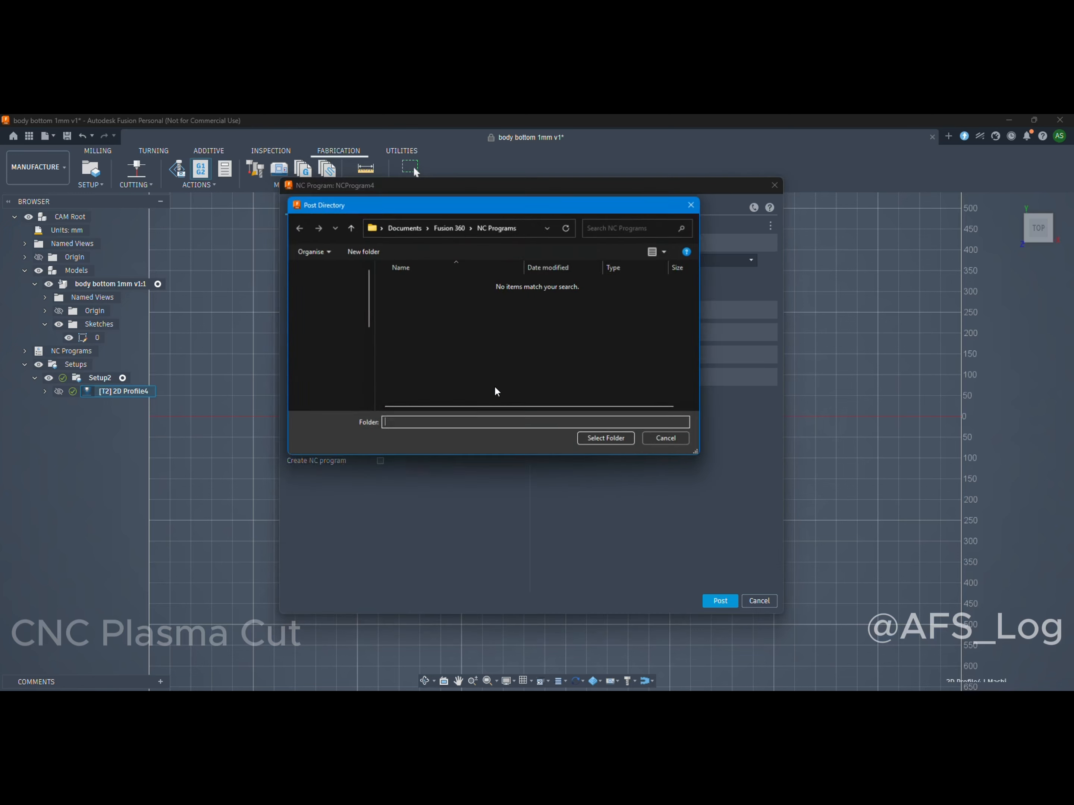
left_click(331, 340)
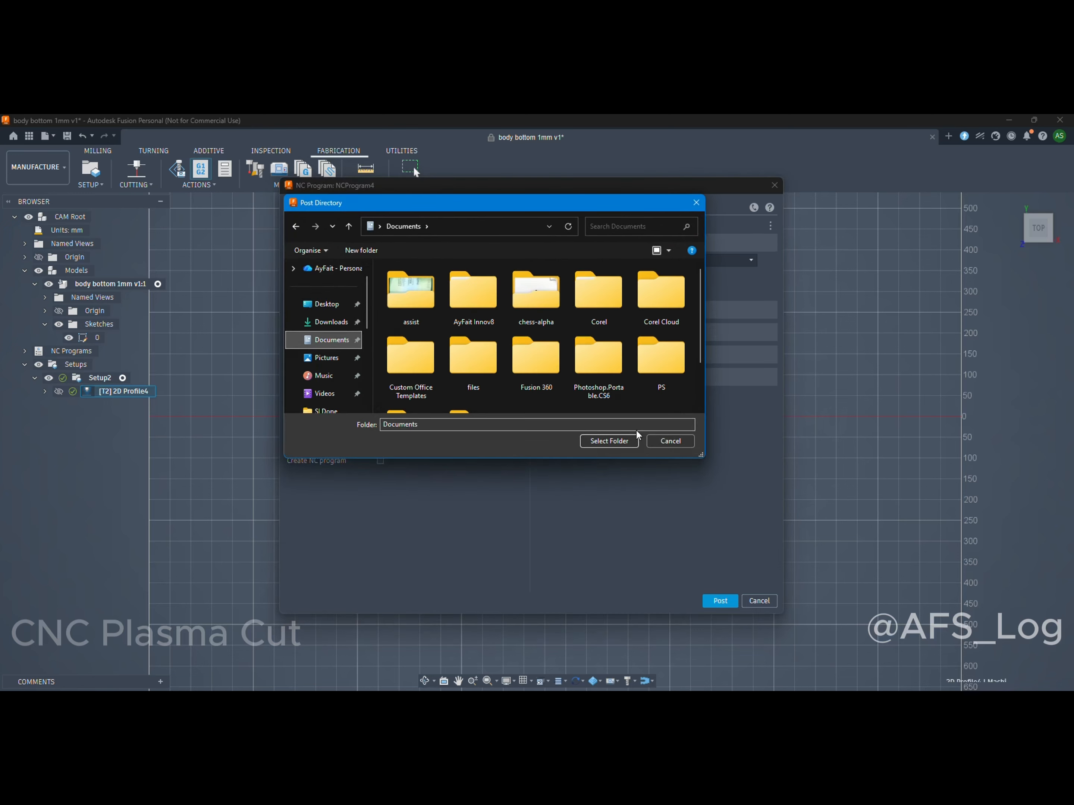
left_click(608, 441)
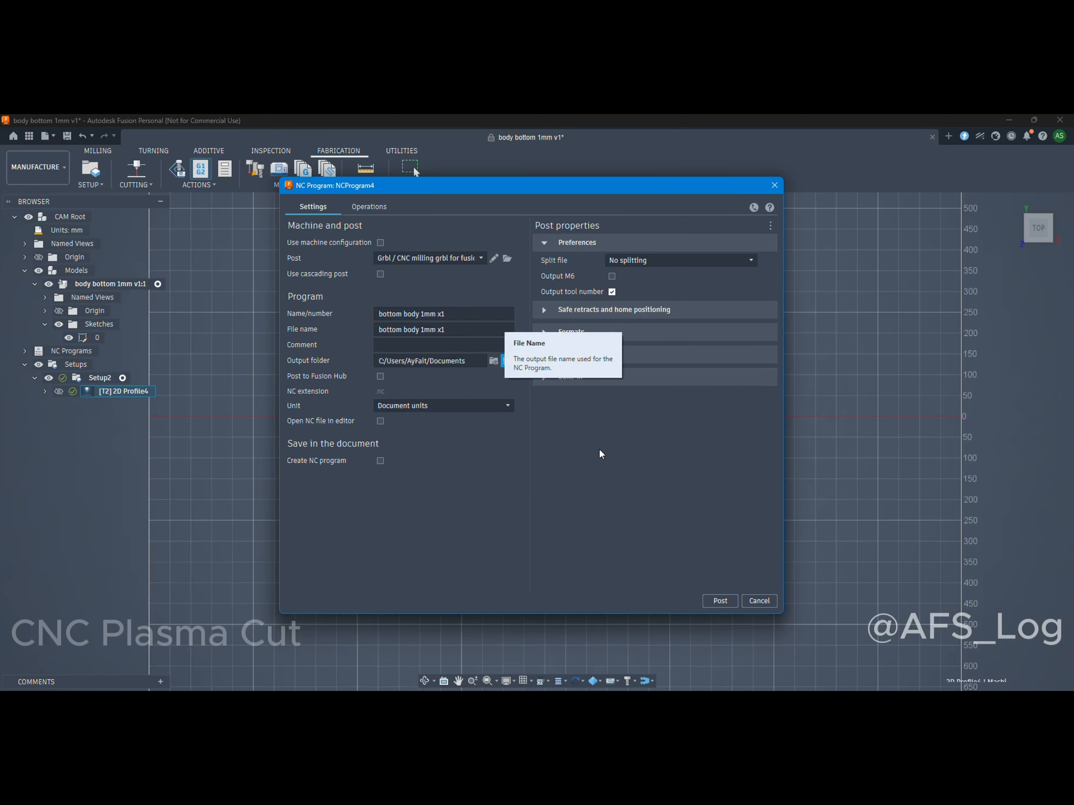
left_click(719, 601)
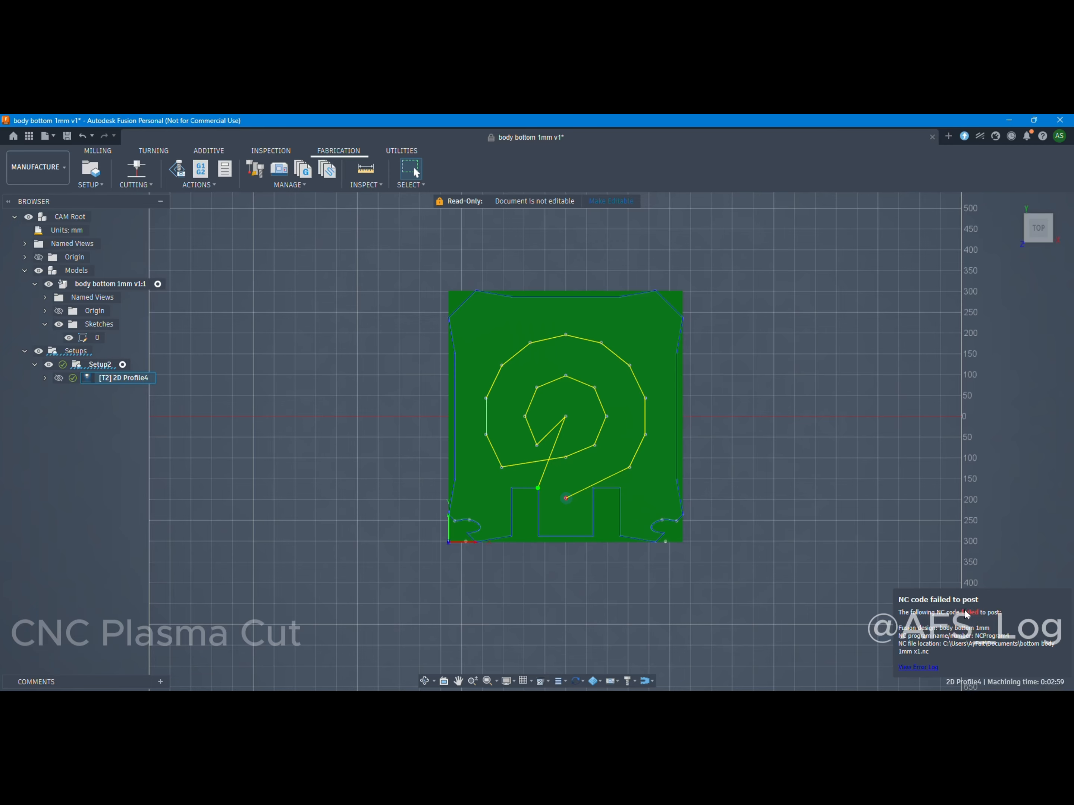
Start another NC program with the local flashcut plasma.cps post and Documents as its output folder.
left_click(200, 168)
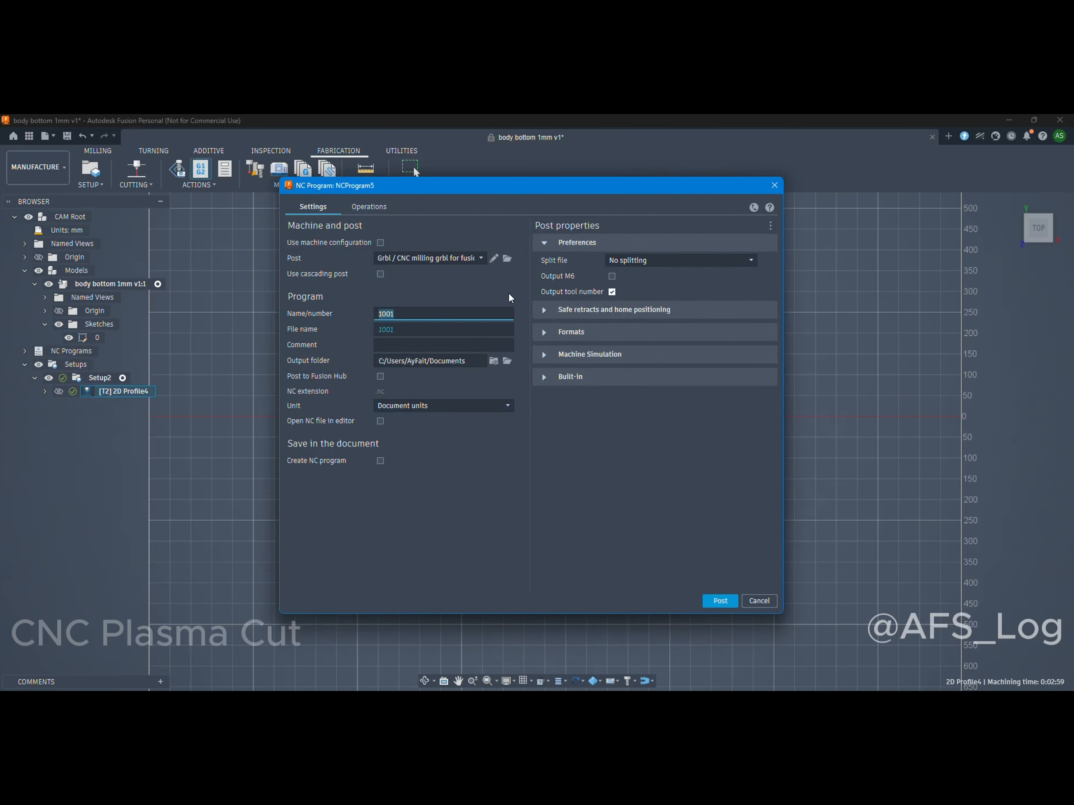
left_click(506, 259)
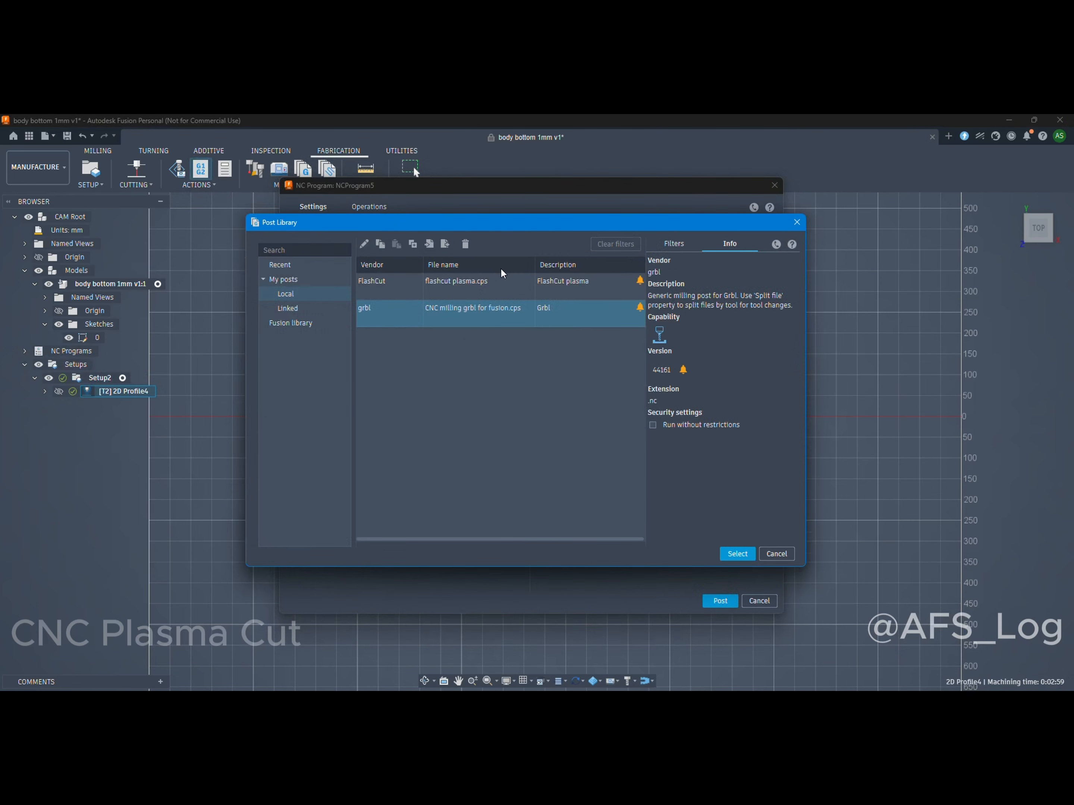
left_click(502, 292)
left_click(750, 553)
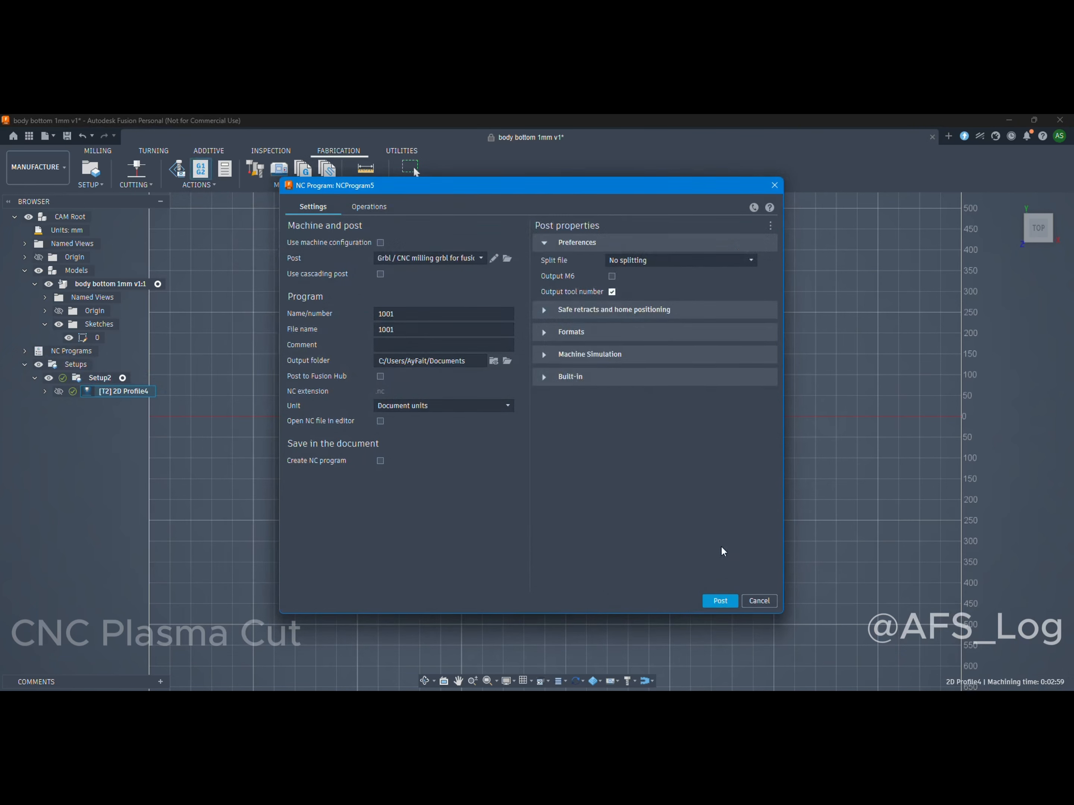
left_click(507, 362)
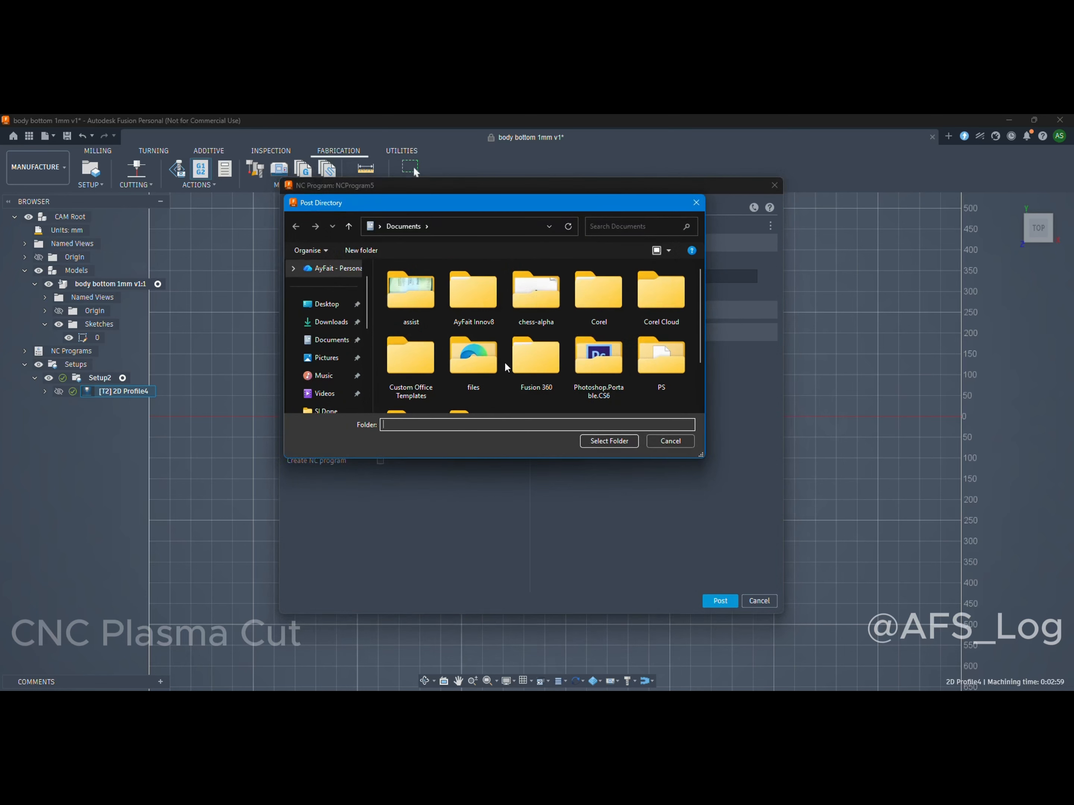
left_click(604, 441)
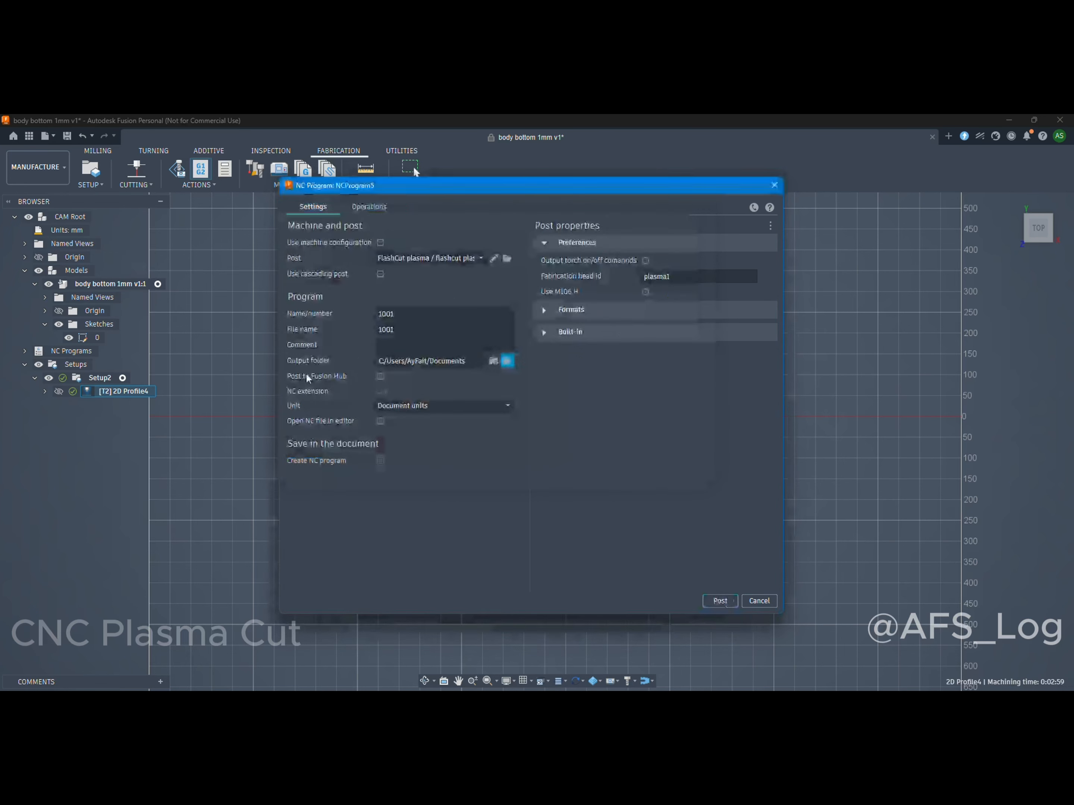
Name the NC program "bottom body 1mm x1" and post it with the FlashCut plasma post.
left_click(390, 314)
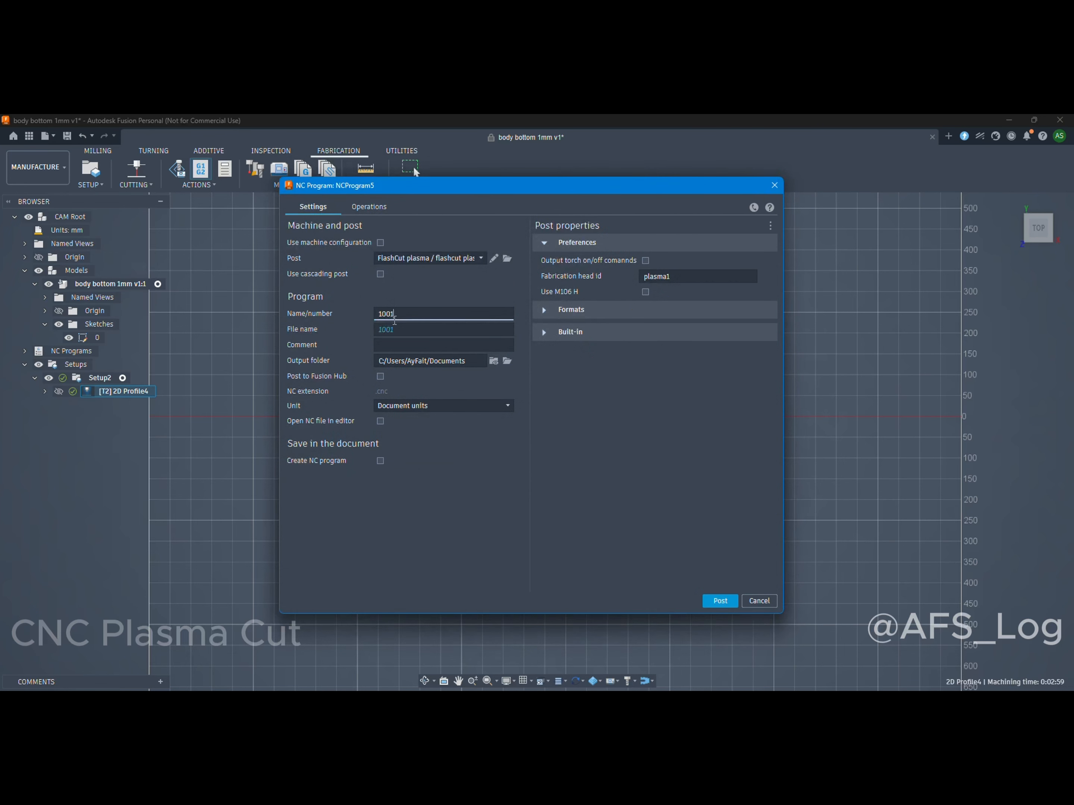
key("BackSpace")
key("BackSpace")
key("BackSpace")
key("BackSpace")
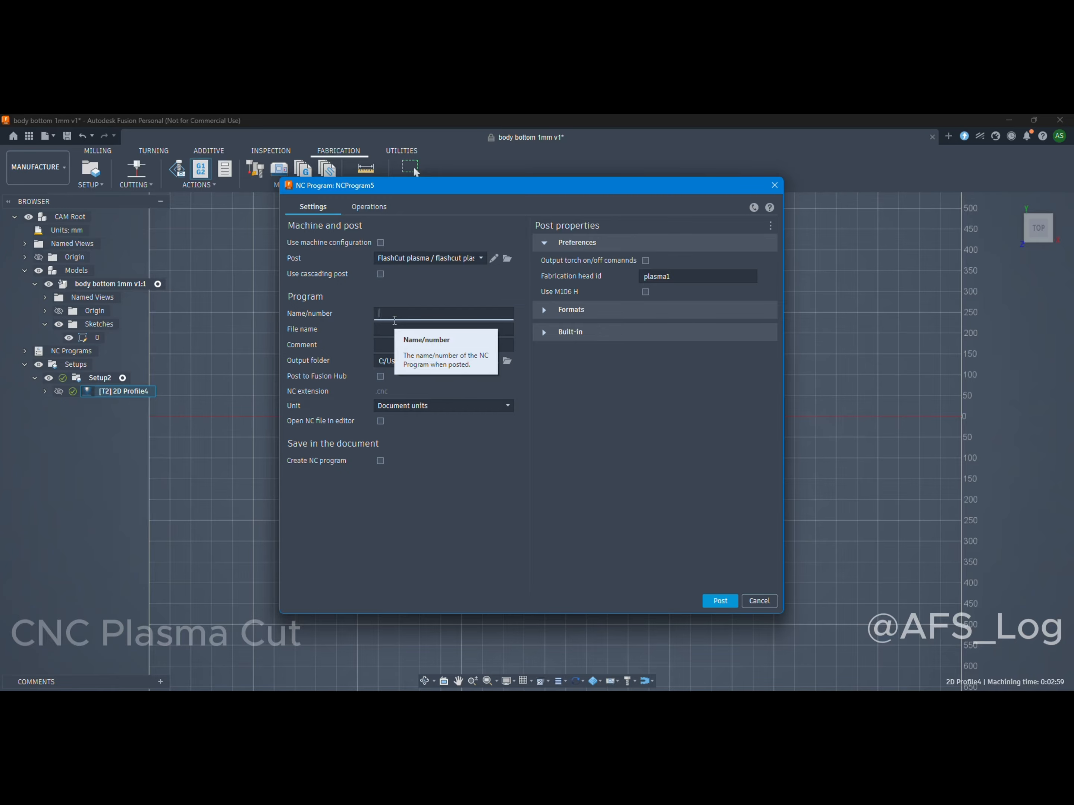
type("GADF-")
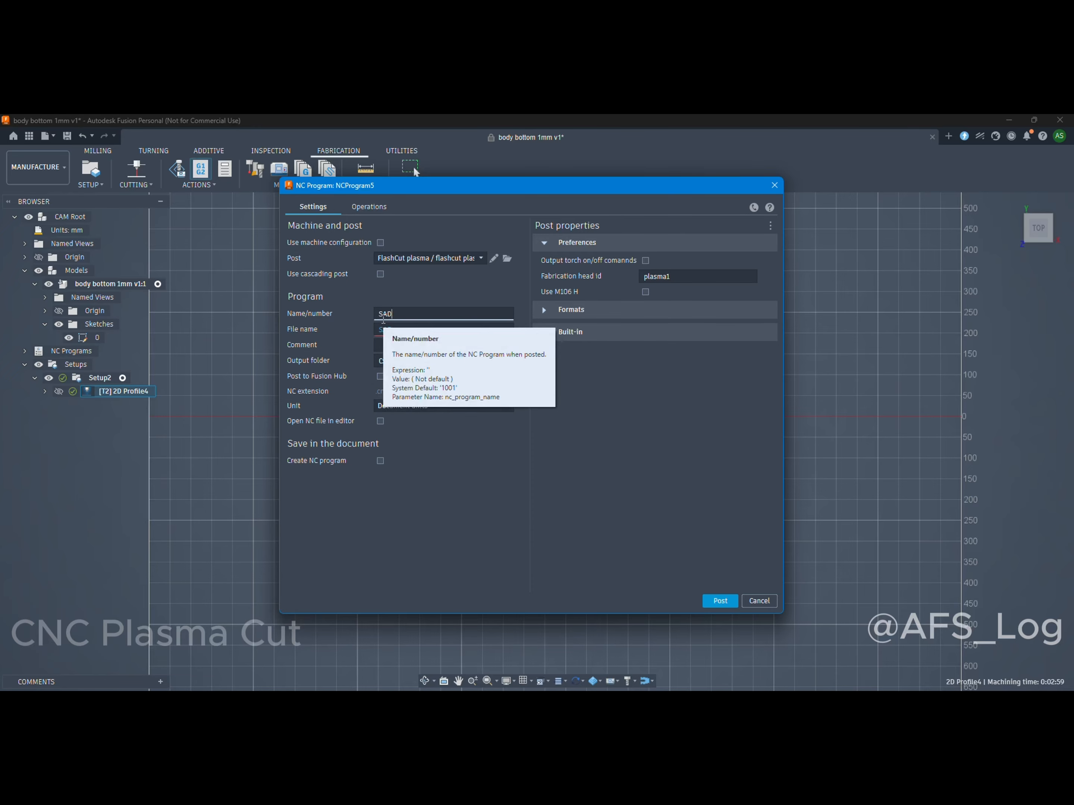
type("=-=")
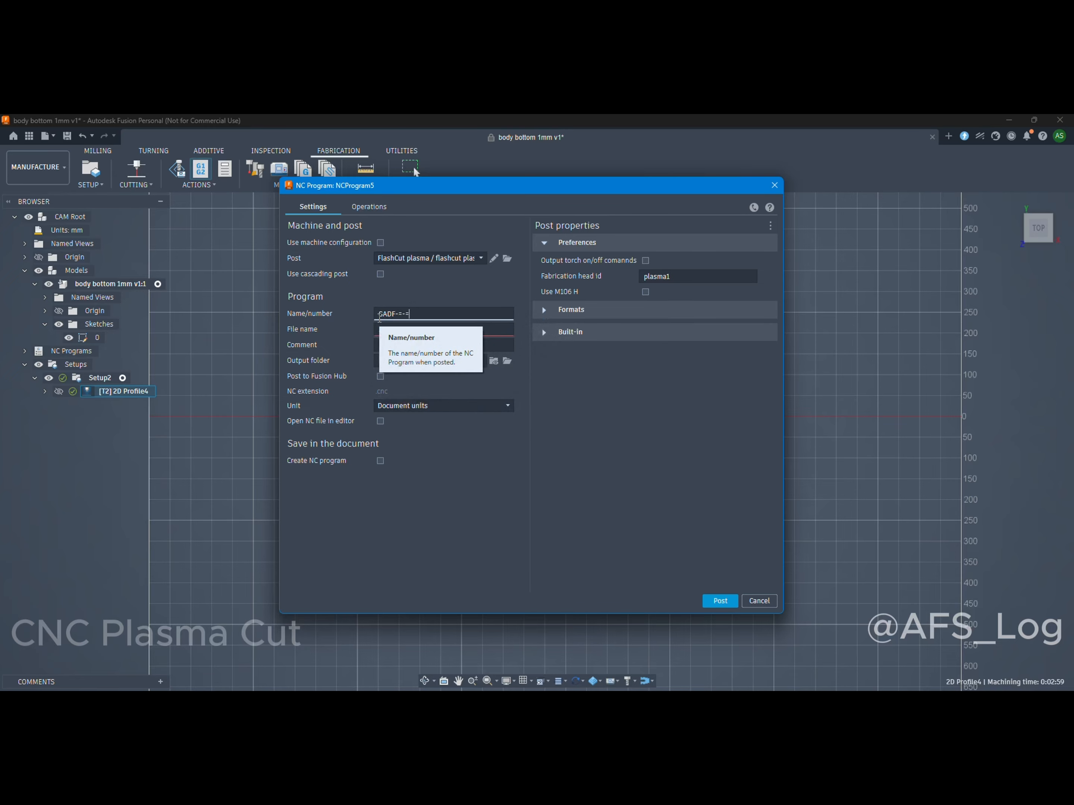
key("BackSpace")
key("BackSpace")
key("BackSpace")
key("BackSpace")
key("BackSpace")
key("BackSpace")
key("BackSpace")
key("BackSpace")
type("bottom body 1mm x1")
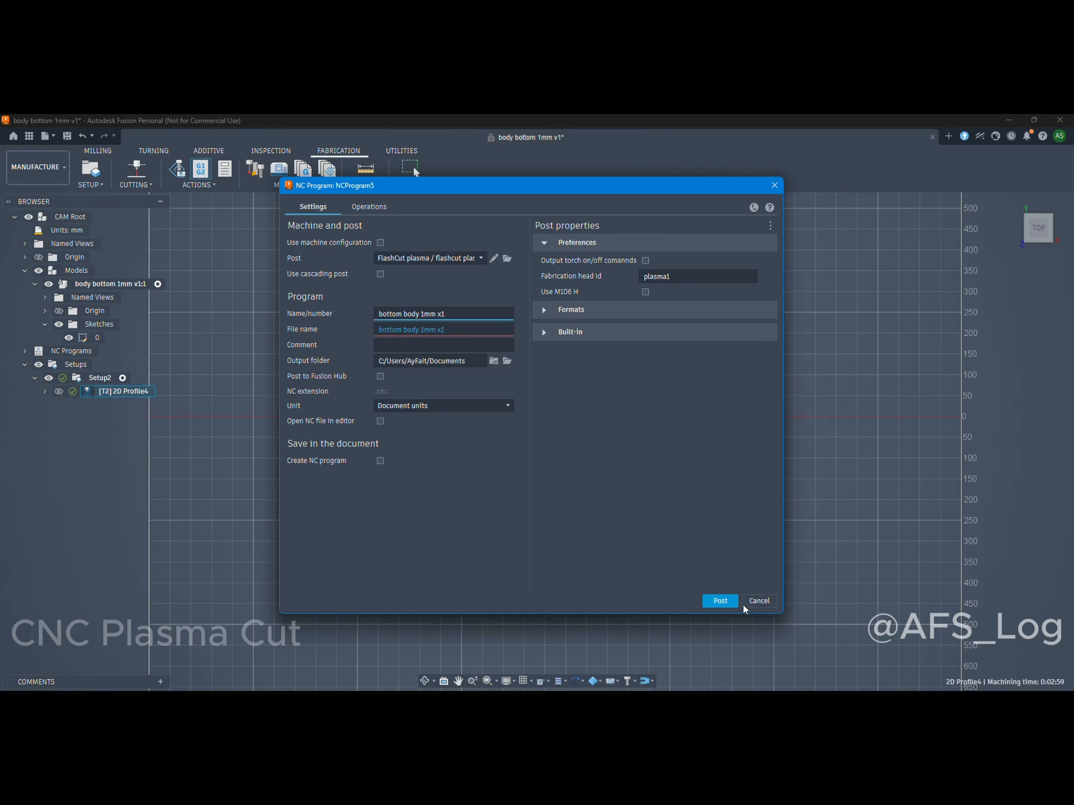
left_click(721, 600)
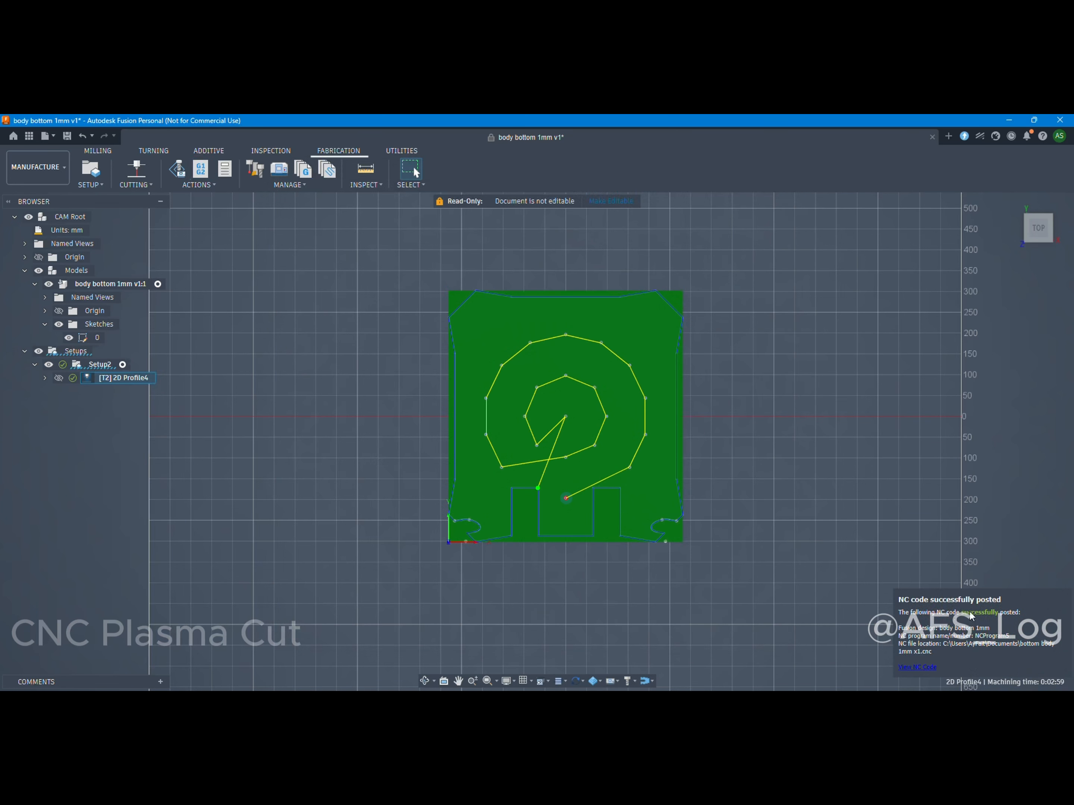
Try to view the posted NC code, accepting the Visual Studio Code download and cancelling it.
left_click(927, 671)
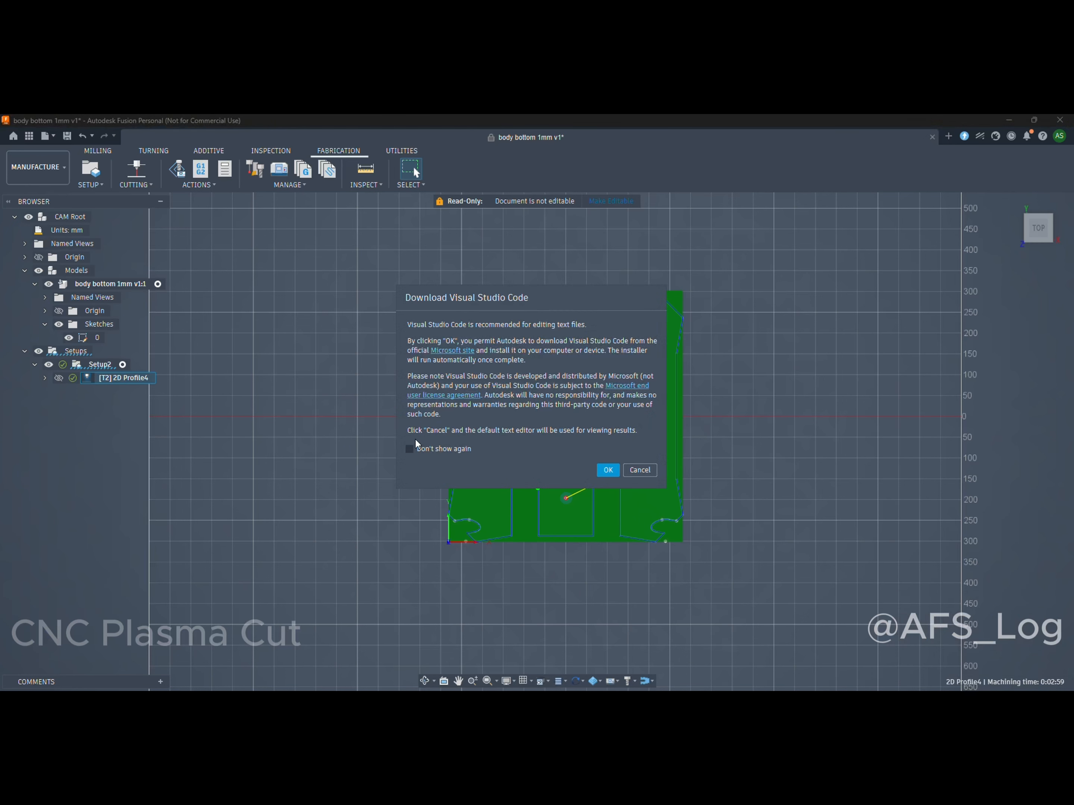
left_click(419, 450)
left_click(605, 471)
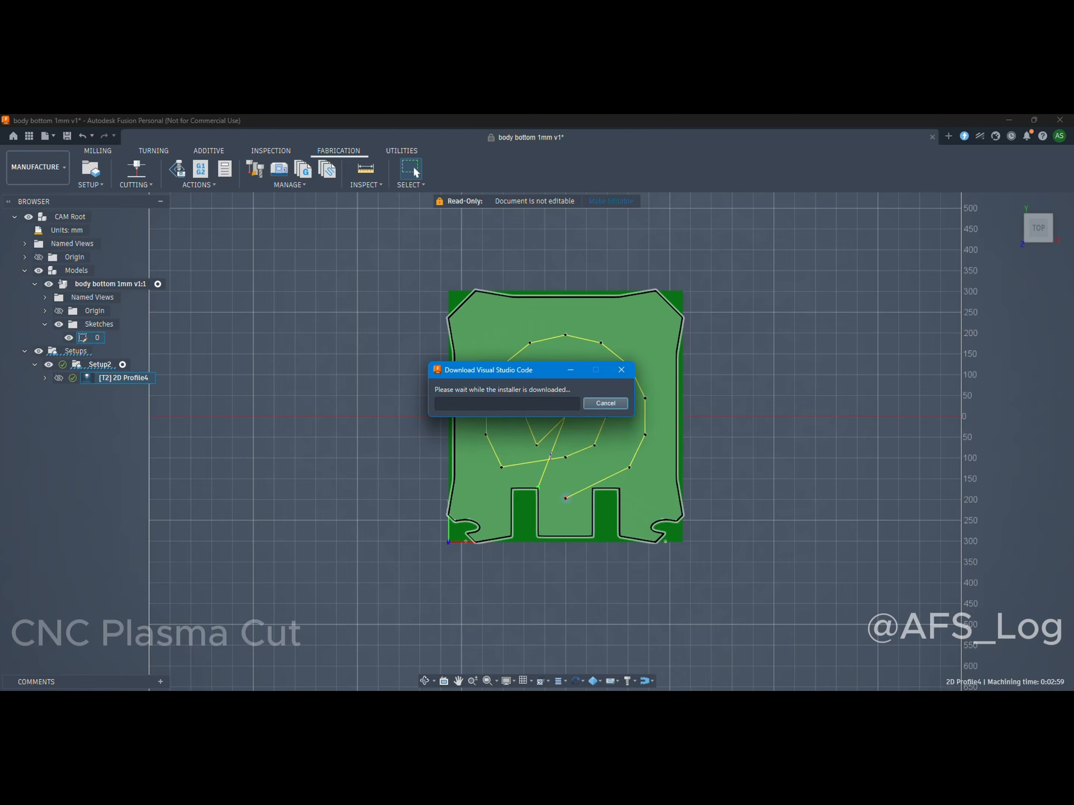
left_click(620, 406)
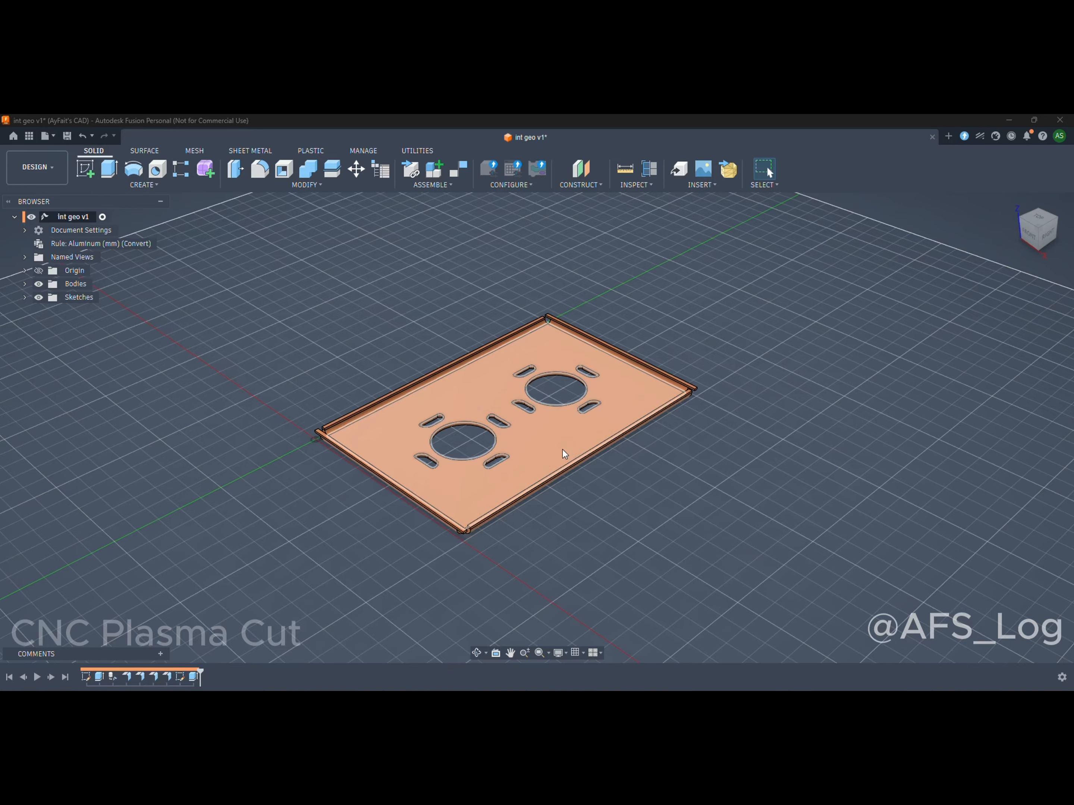
Examine the round openings and surrounding slots of the int geo sheet metal plate in angled and top views.
scroll(460, 485, "up", 3)
scroll(455, 488, "down", 5)
scroll(453, 458, "up", 3)
middle_click_drag(453, 456, 480, 492, "shift")
scroll(563, 486, "down", 2)
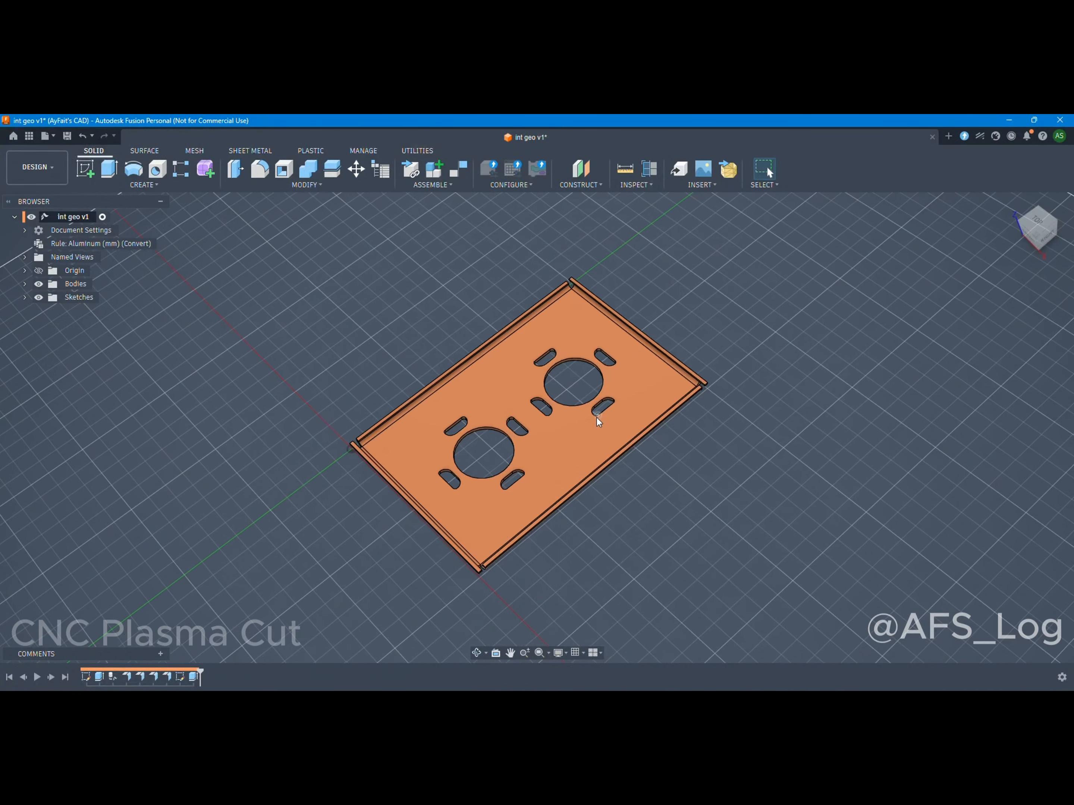
scroll(600, 418, "up", 1)
left_click(1041, 223)
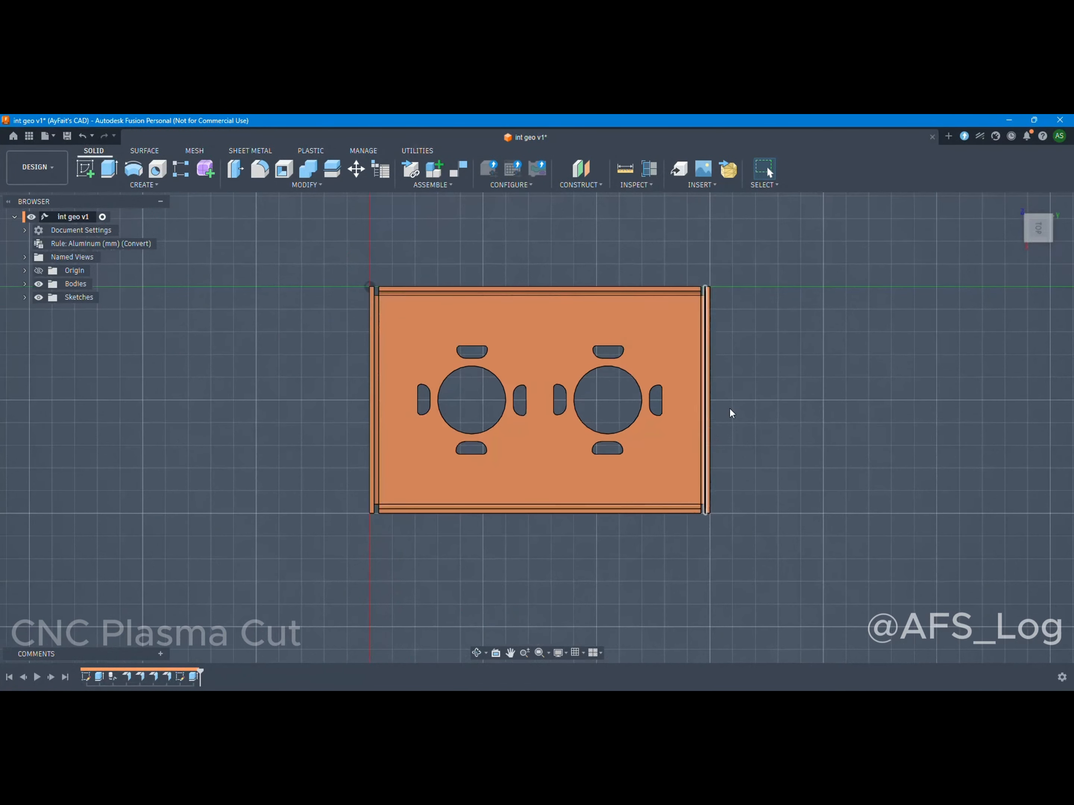
left_click(1056, 198)
scroll(516, 412, "down", 2)
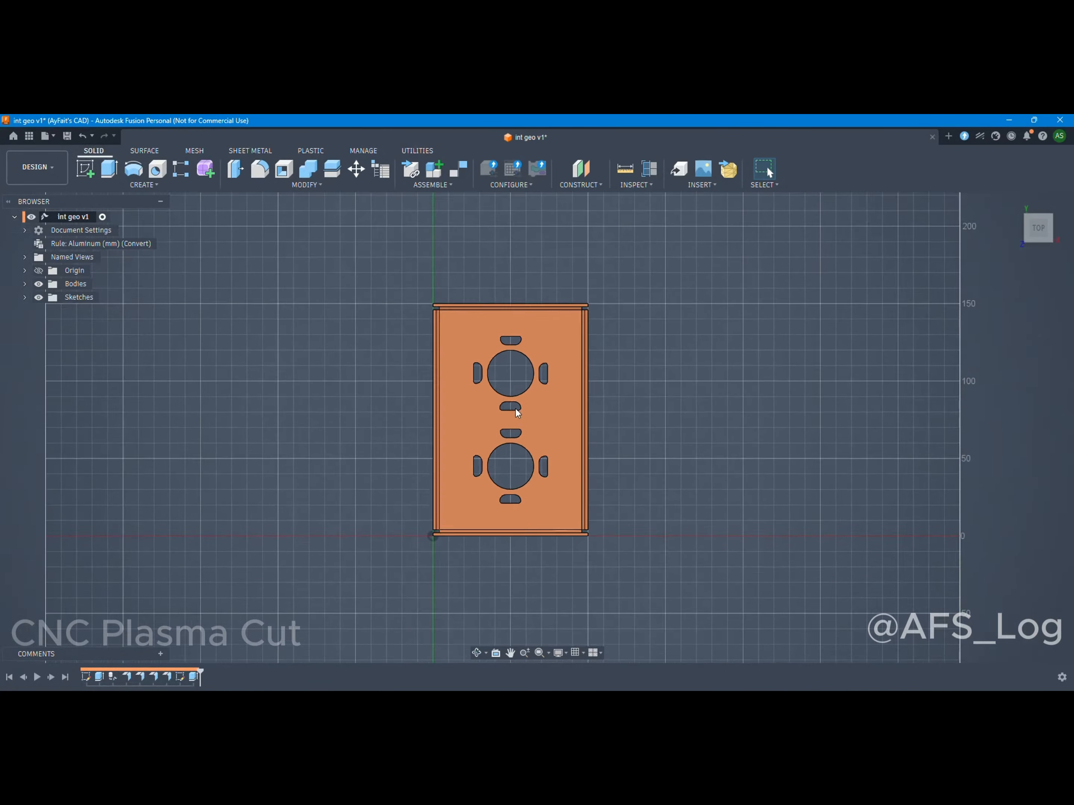
scroll(524, 444, "up", 1)
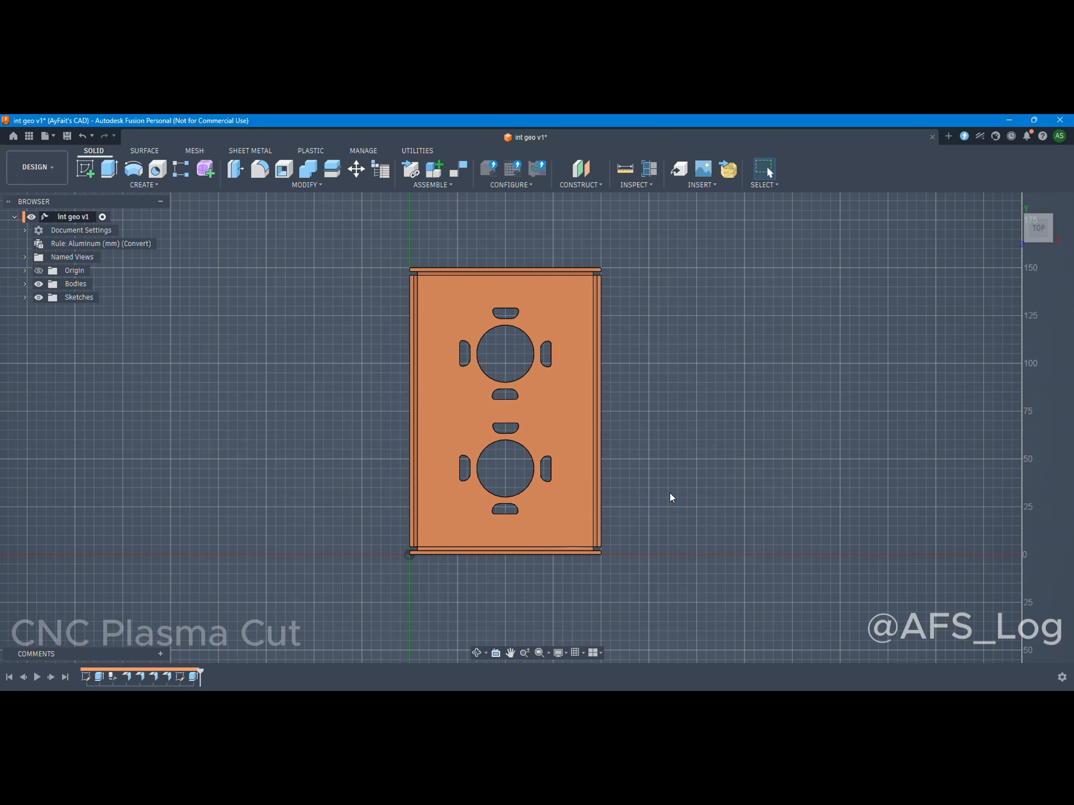
Examine the plate's folded edge flanges and the corner gap near the origin.
middle_click_drag(669, 493, 592, 390, "shift")
scroll(453, 497, "up", 4)
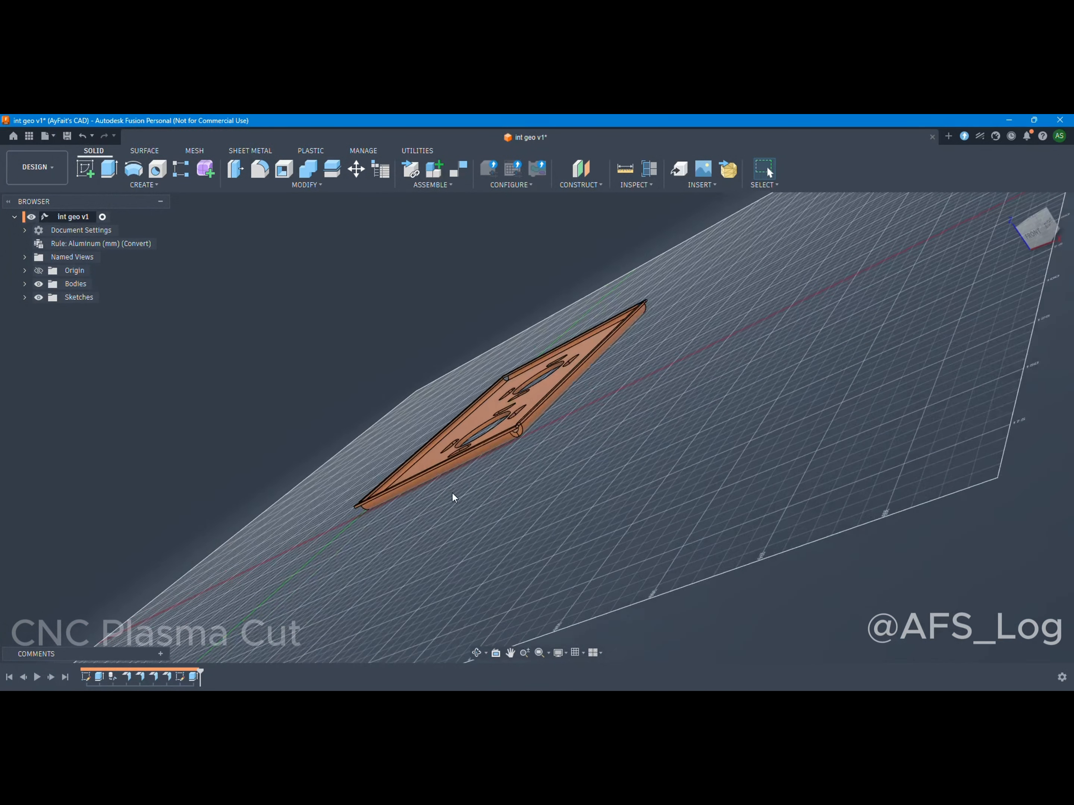
scroll(578, 347, "up", 2)
scroll(609, 397, "down", 4)
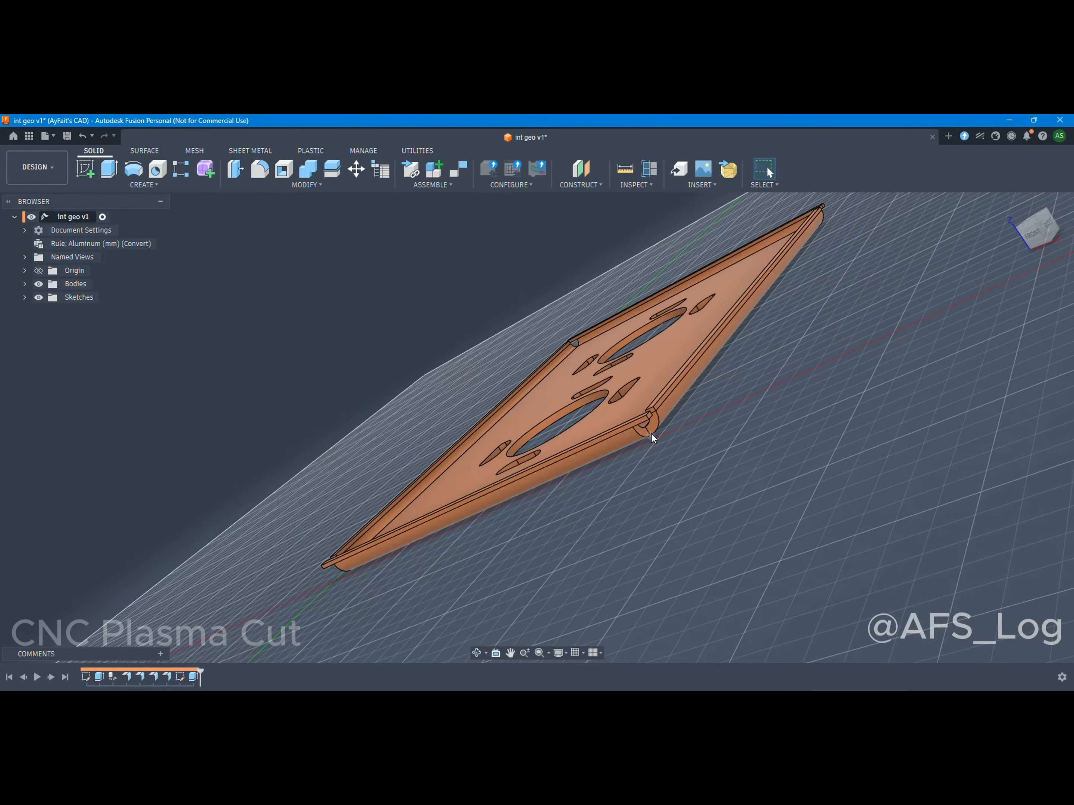
scroll(594, 502, "down", 3)
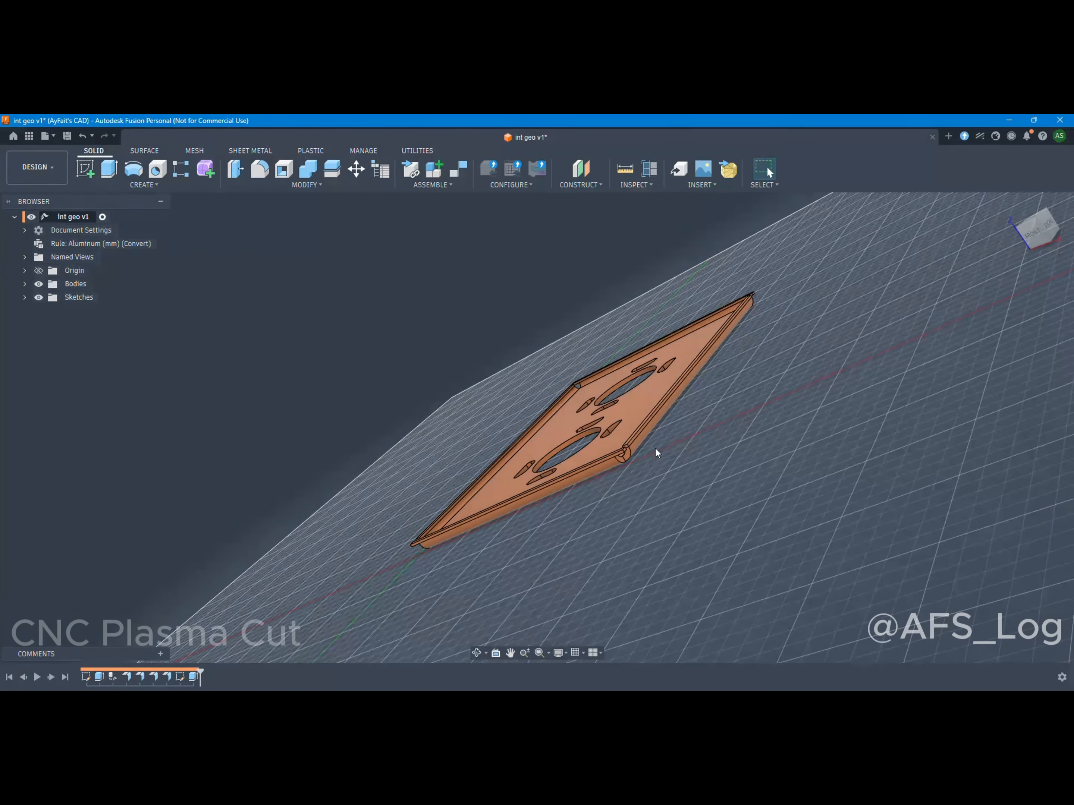
left_click_drag(973, 256, 995, 281)
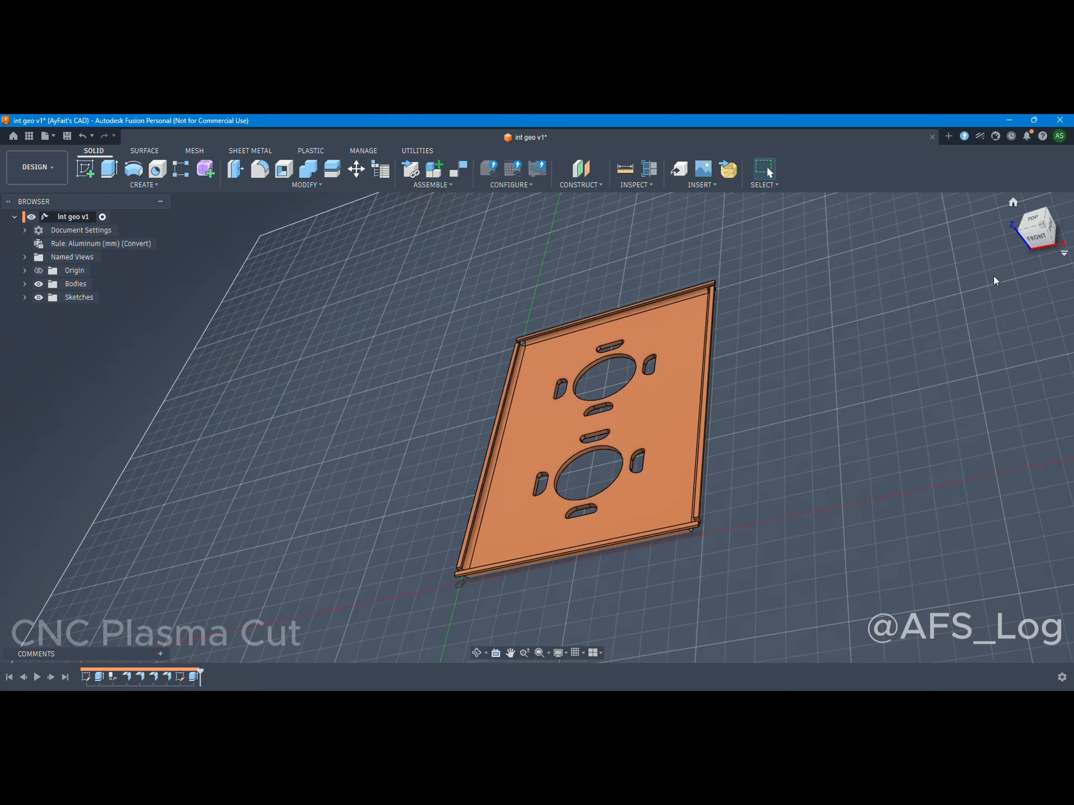
left_click(1032, 225)
scroll(451, 531, "up", 5)
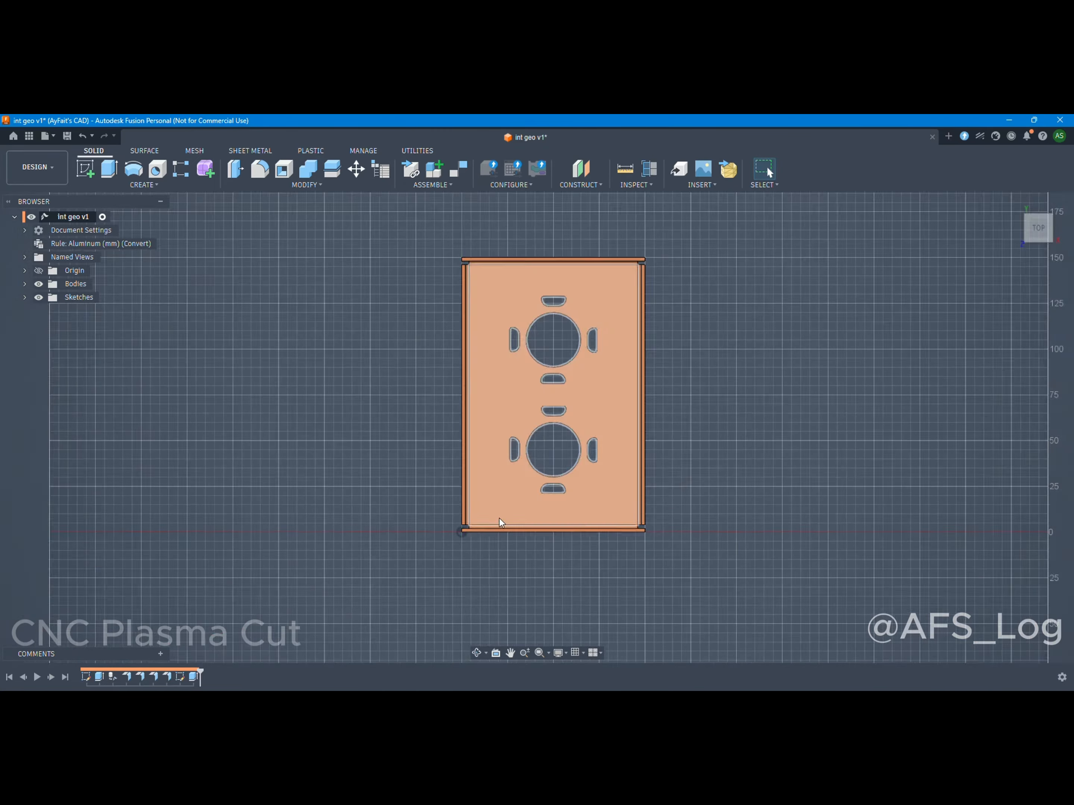
scroll(451, 537, "up", 3)
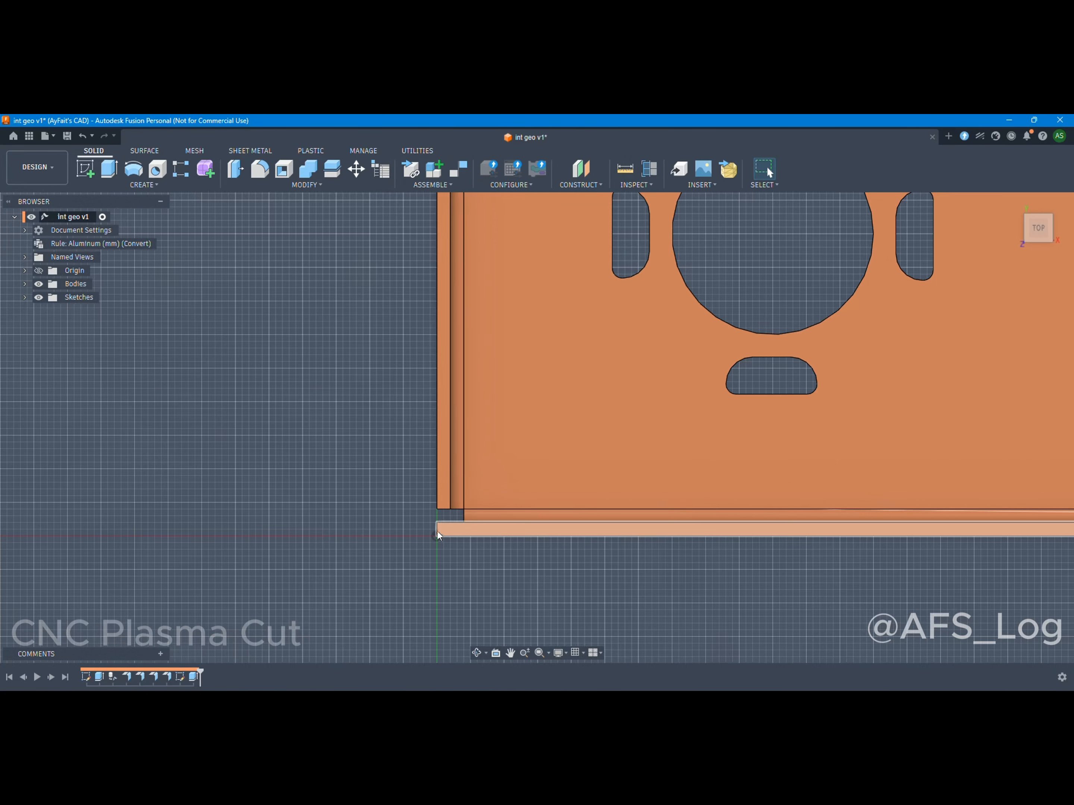
left_click(436, 530)
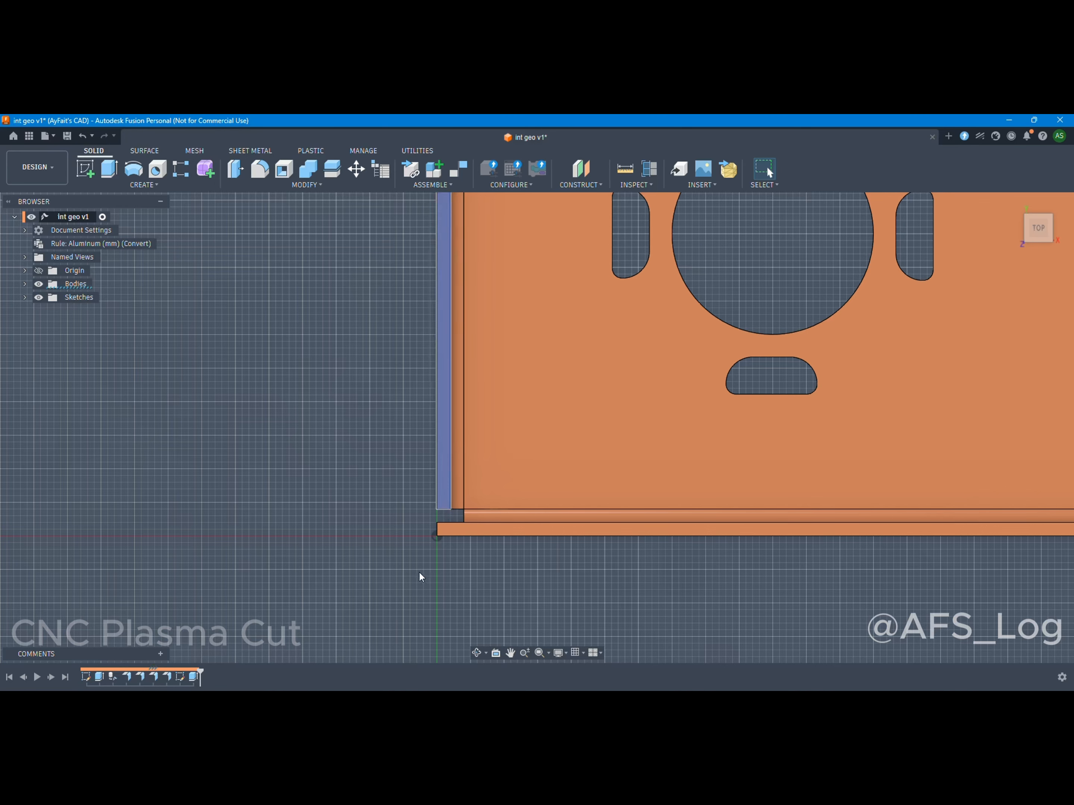
scroll(420, 574, "down", 8)
scroll(523, 542, "up", 4)
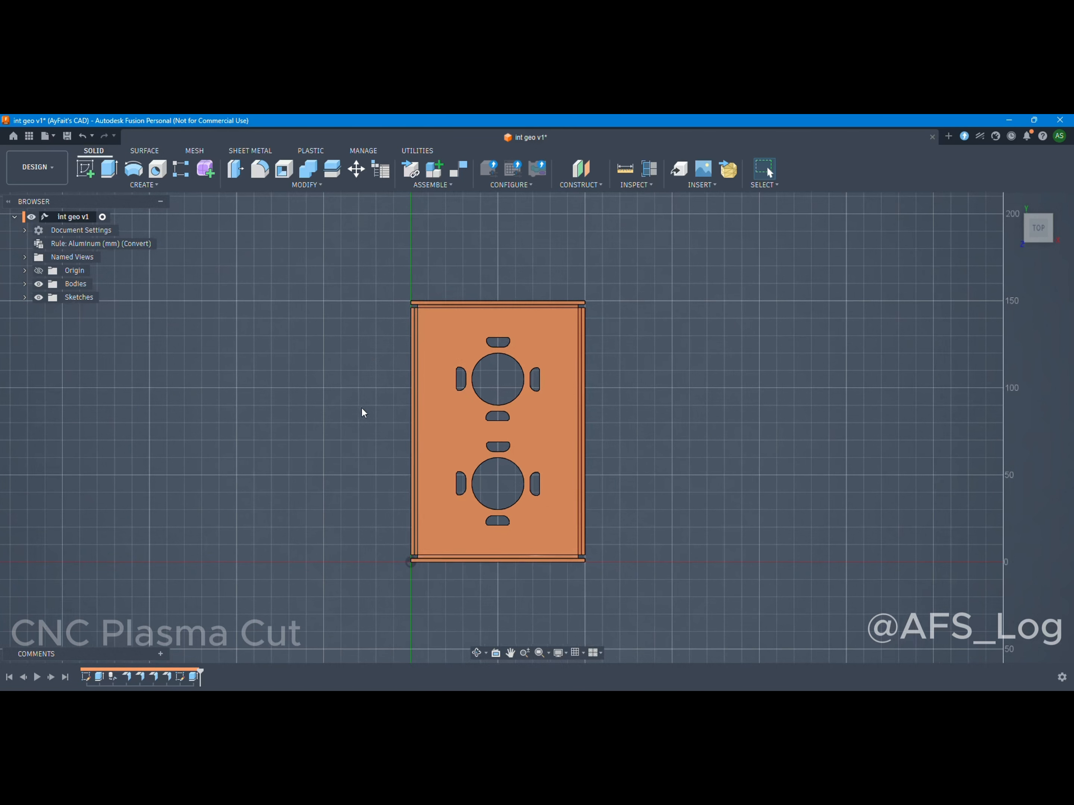
Create a flat pattern of the sheet metal plate with its large inner face as the stationary face.
left_click(239, 152)
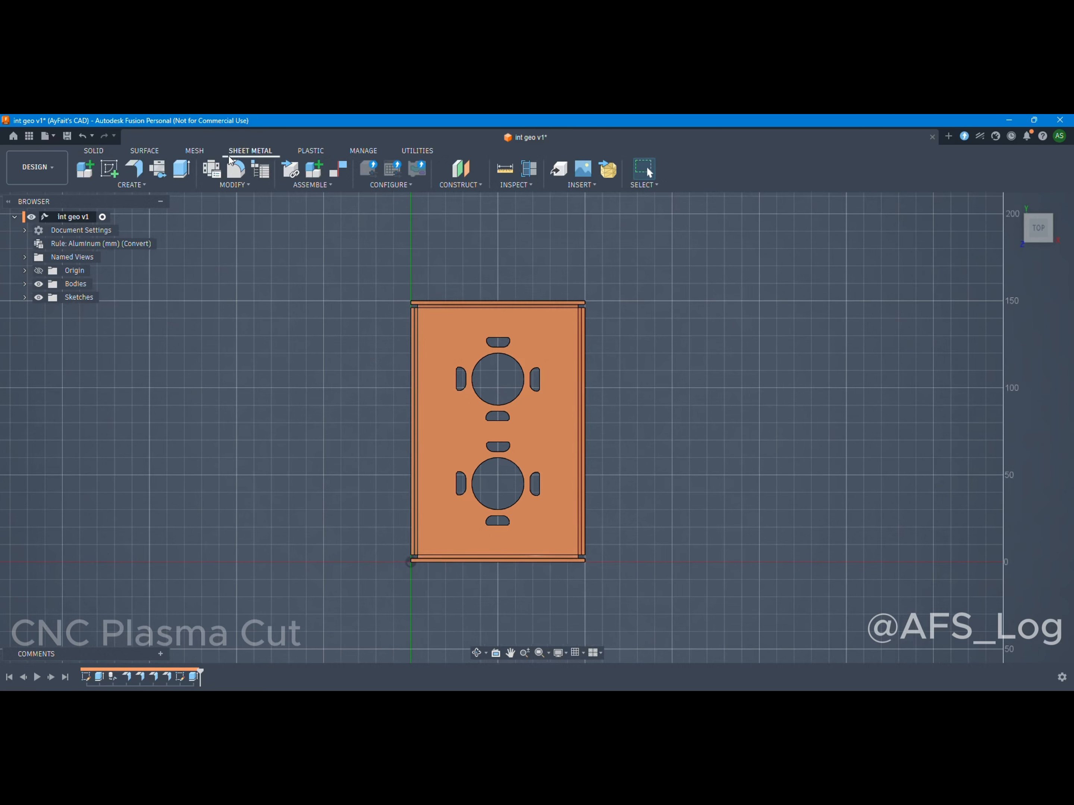
left_click(139, 185)
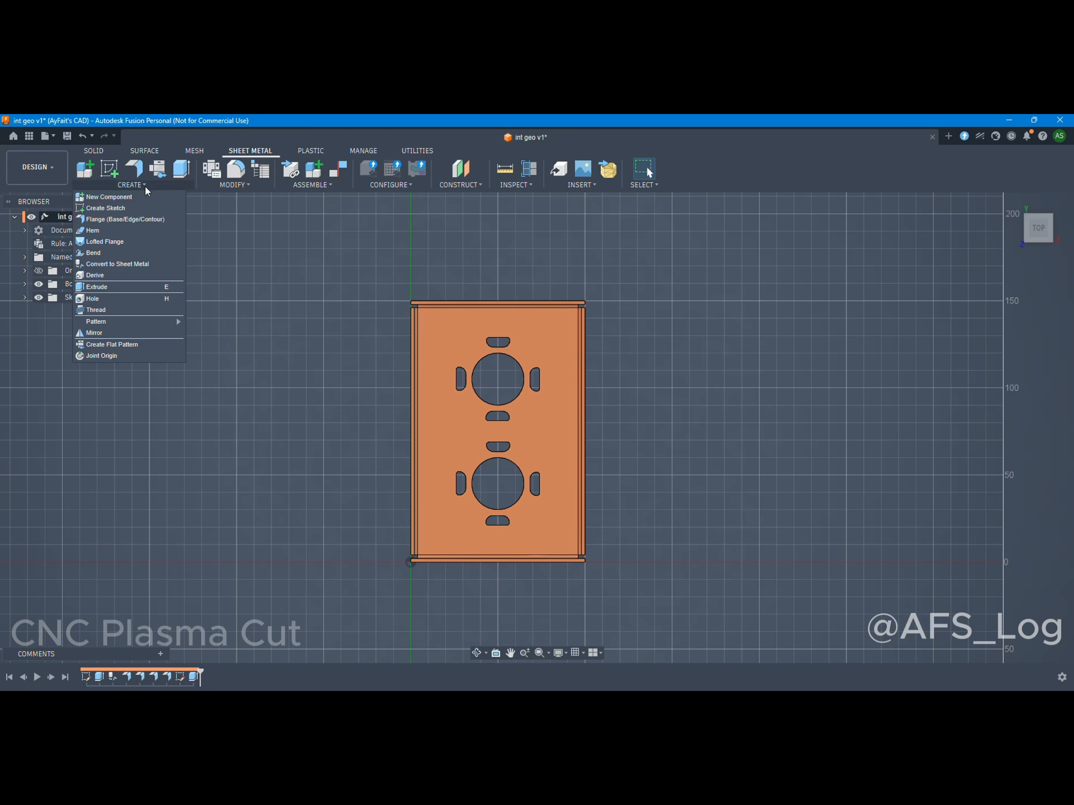
left_click(104, 274)
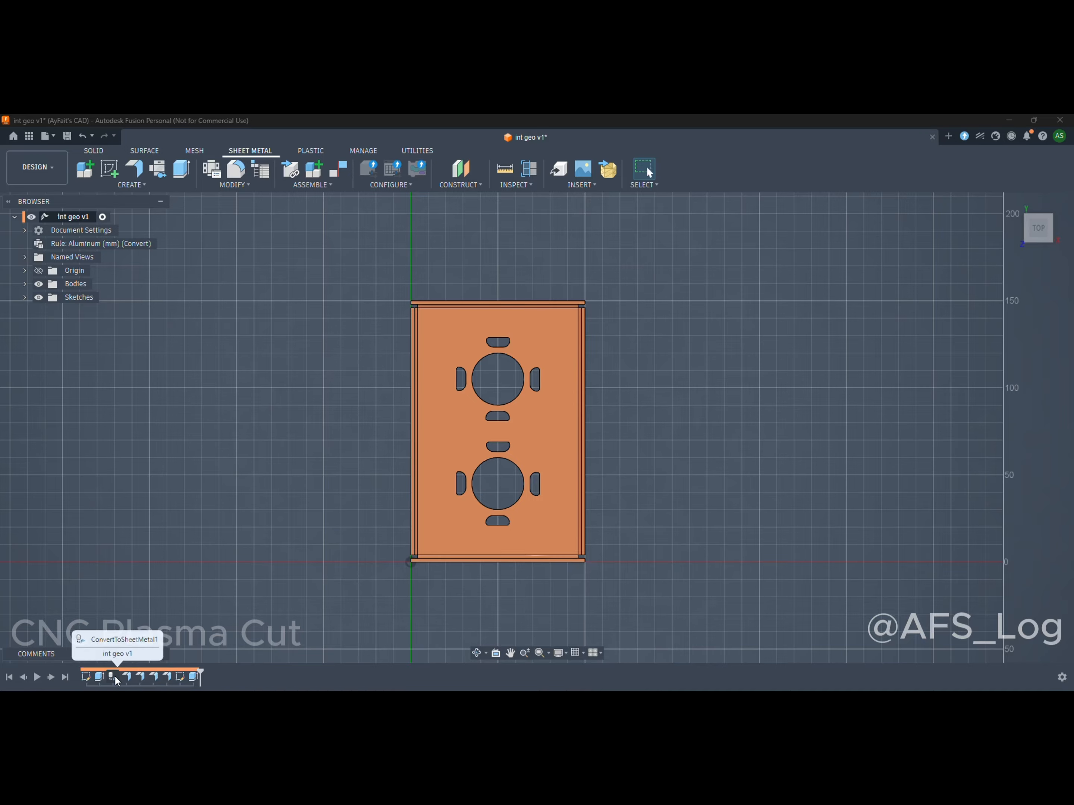
left_click(131, 186)
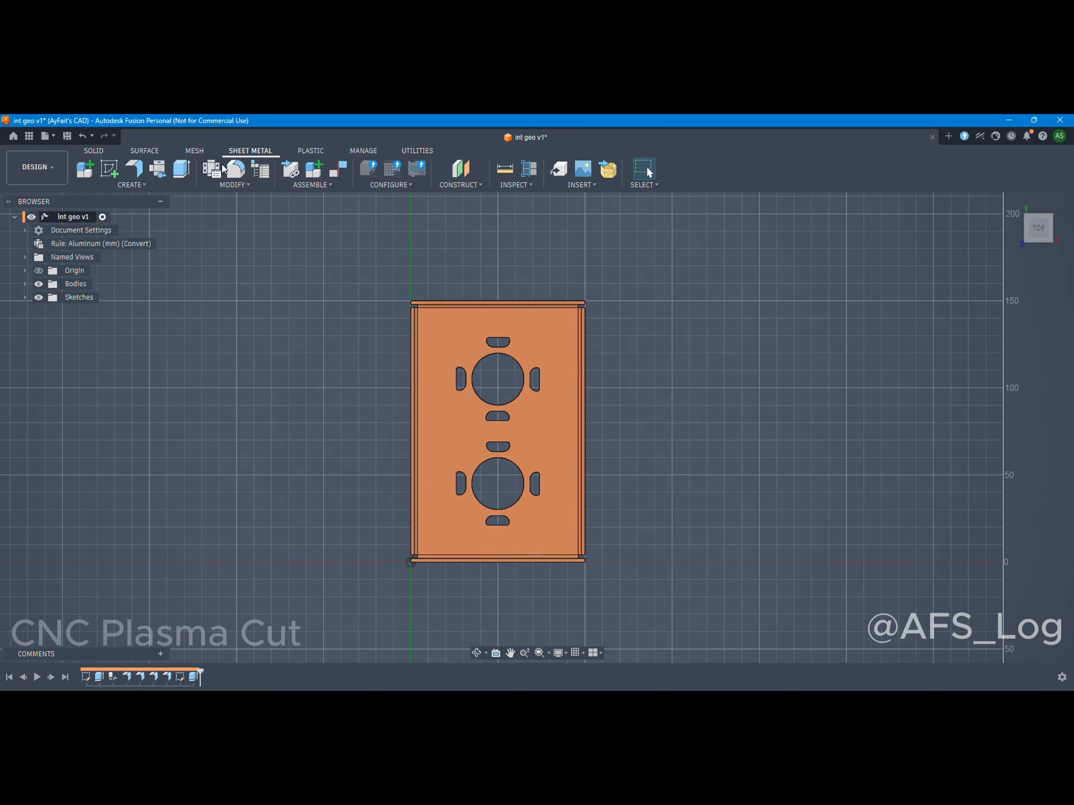
left_click(126, 185)
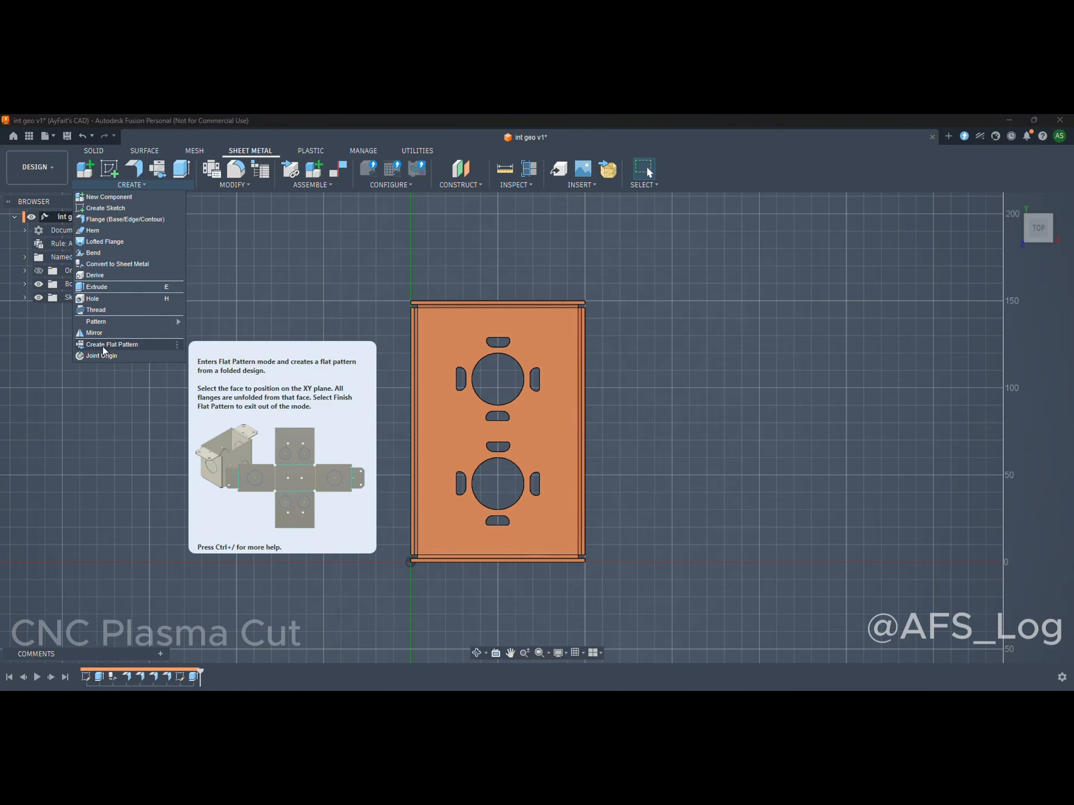
left_click(103, 345)
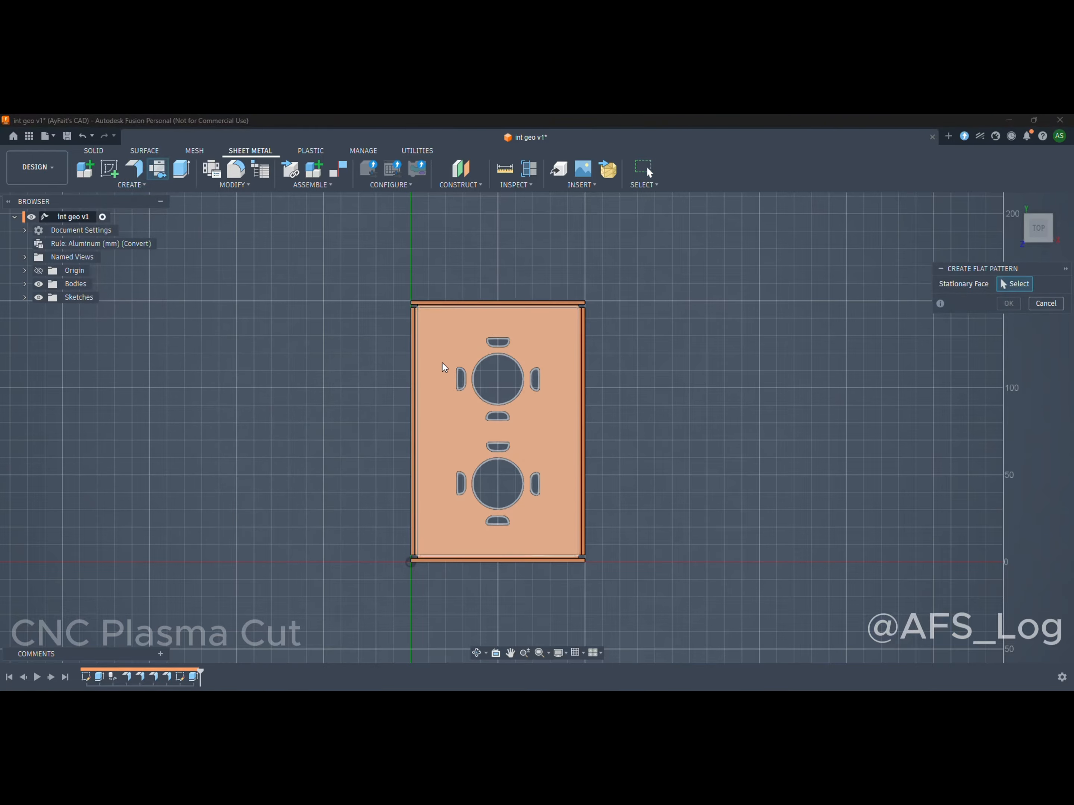
left_click(445, 343)
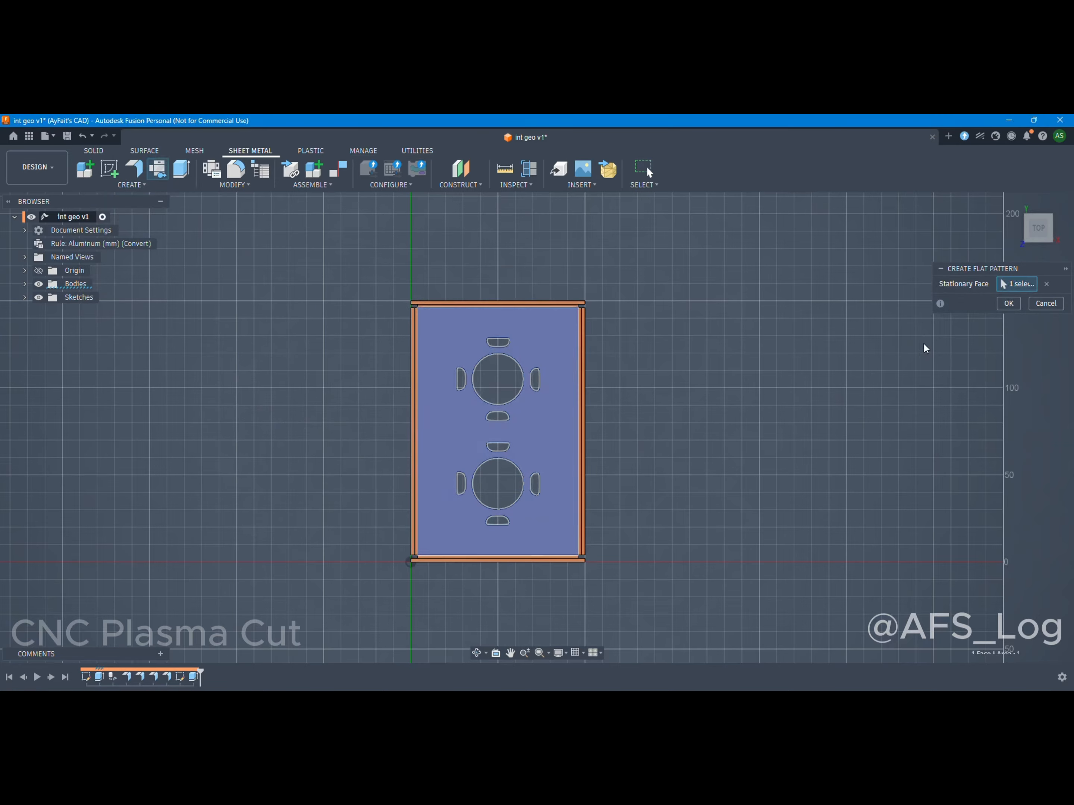
left_click(1008, 304)
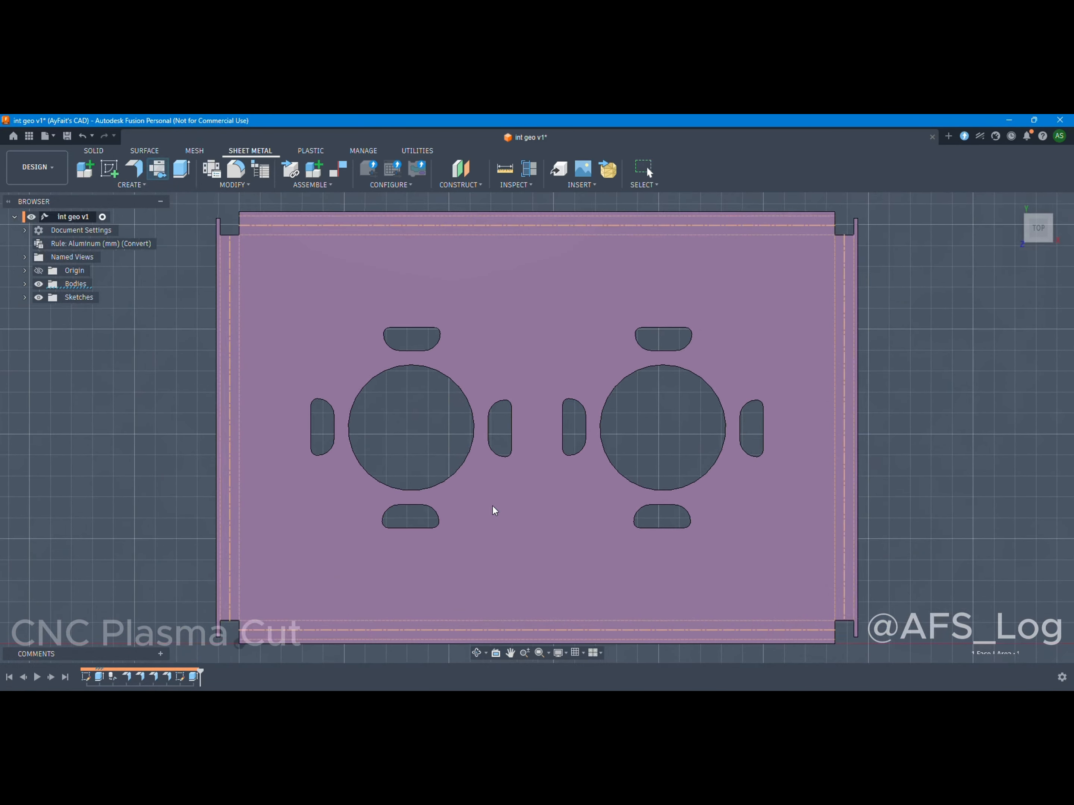
Examine the unfolded flanges, bend lines, corner notches and cutouts of the flat pattern from above.
scroll(523, 424, "down", 4)
scroll(654, 388, "up", 3)
scroll(537, 444, "down", 3)
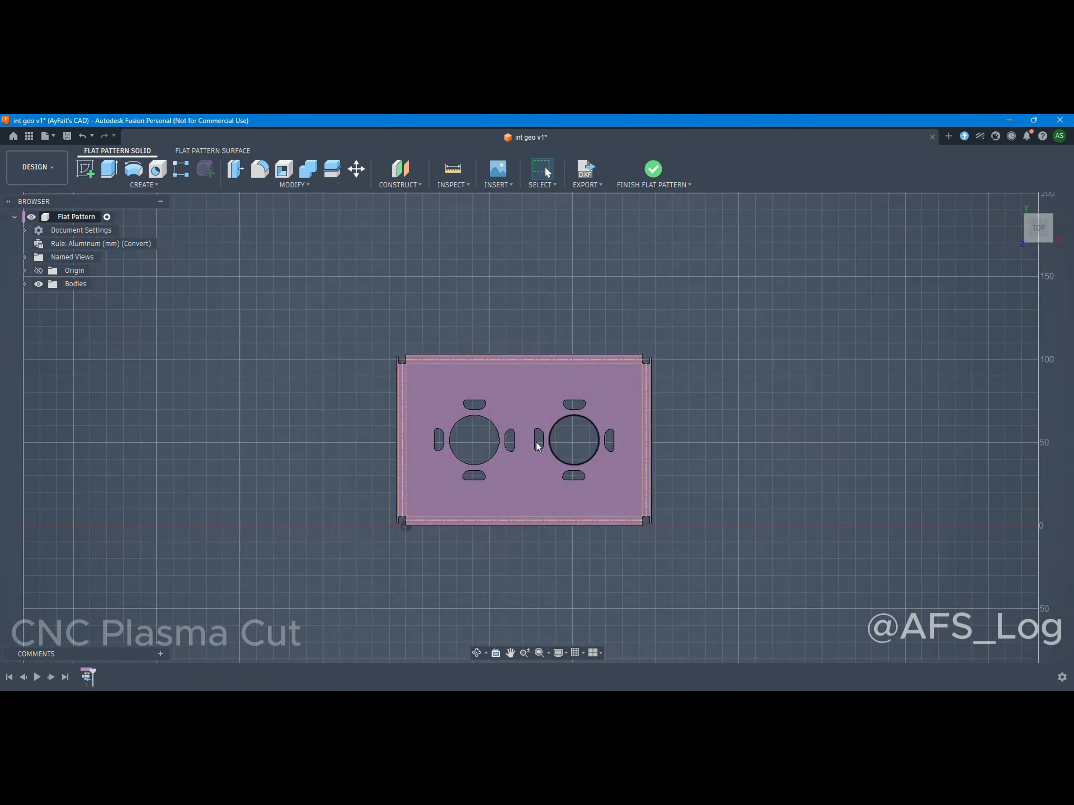
scroll(517, 453, "up", 6)
scroll(492, 460, "down", 2)
scroll(493, 460, "up", 1)
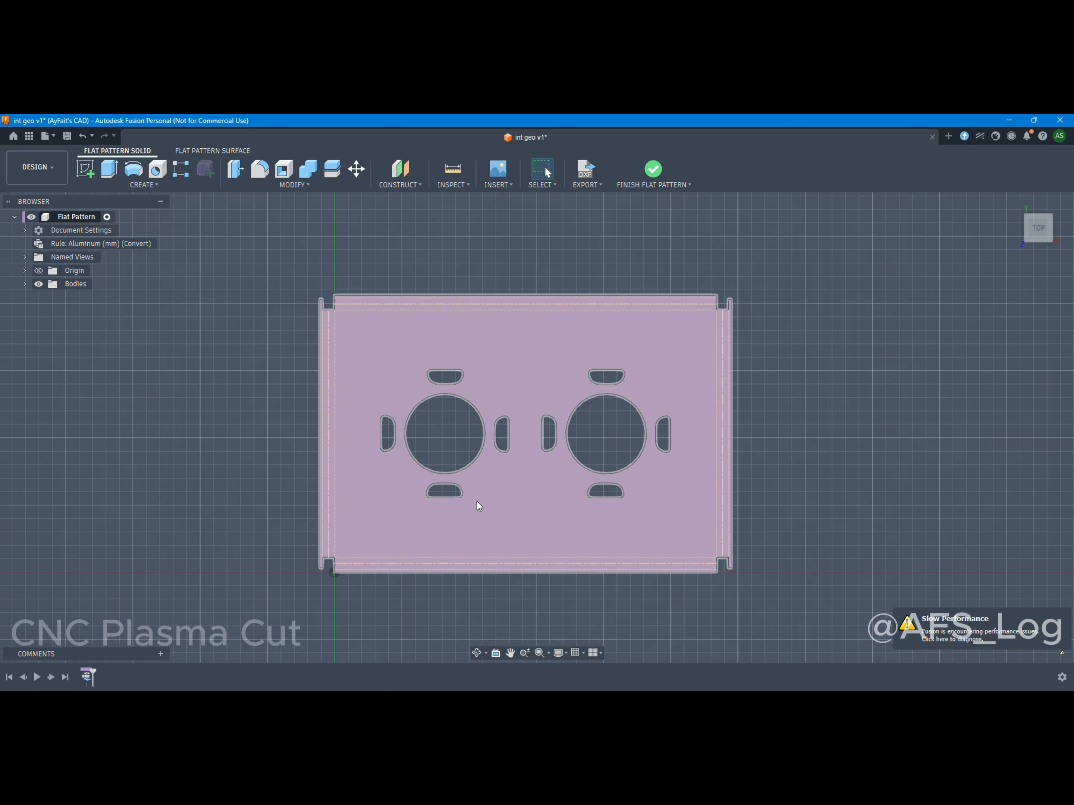
mouse_move(475, 500)
middle_mouse_down("shift")
mouse_move(459, 423)
mouse_move(458, 461)
mouse_move(471, 482)
middle_mouse_up("shift")
left_click(1026, 238)
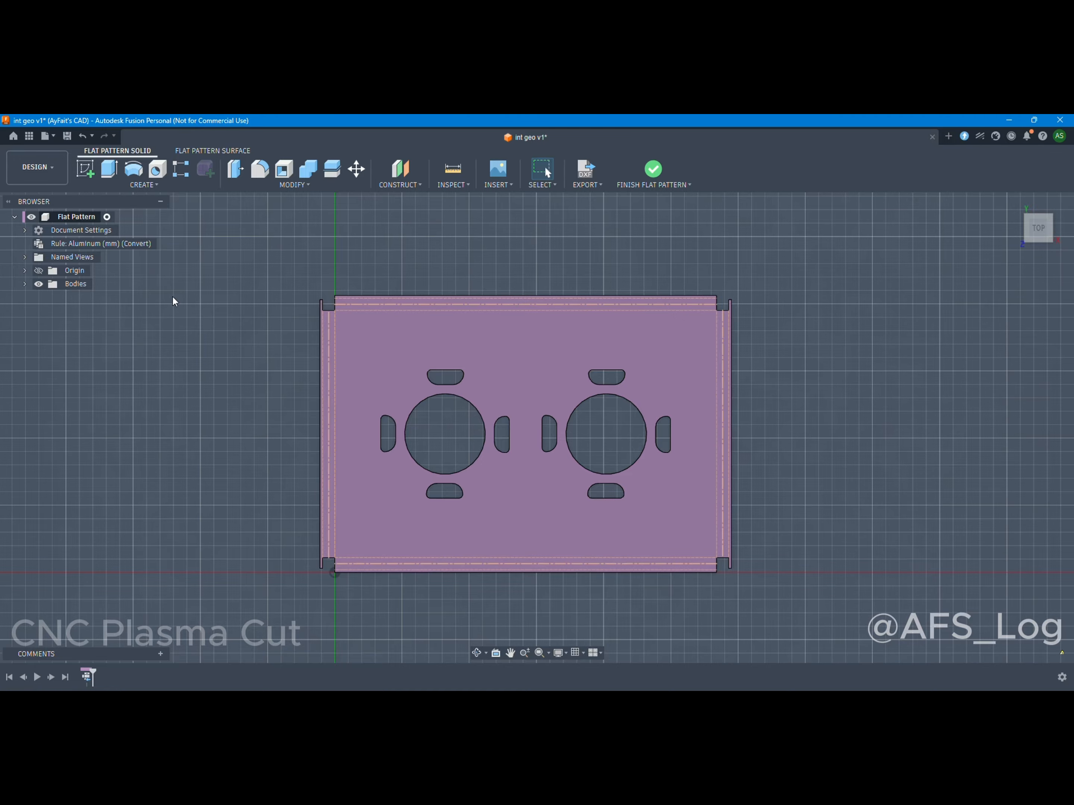
Export the flat pattern as DXF file int geo v1 to the AFS_Log cloud folder instead of the computer, and show that folder's contents.
left_click(605, 188)
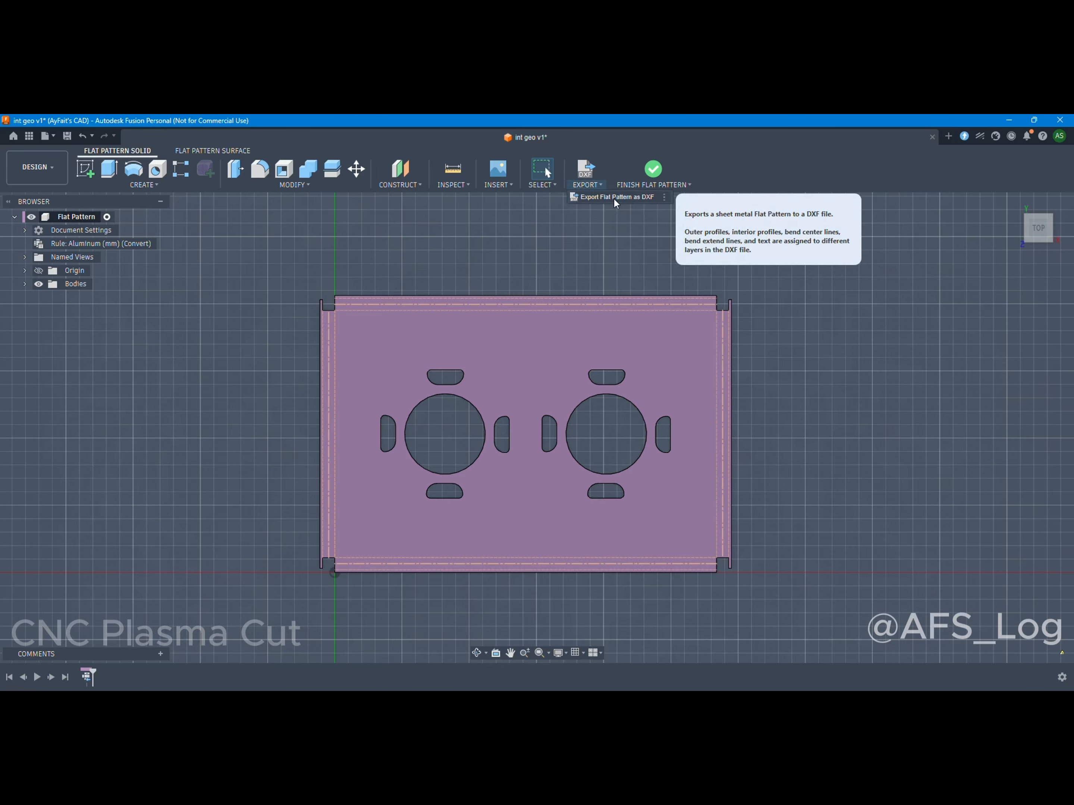
left_click(614, 198)
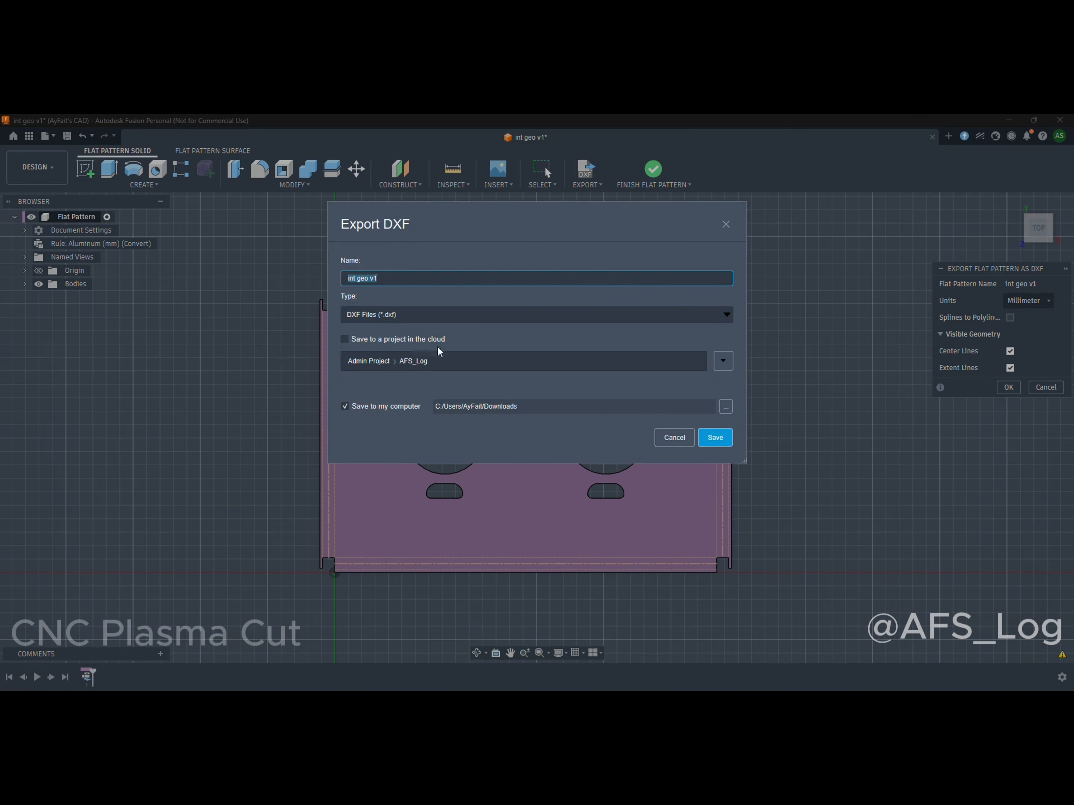
left_click(345, 407)
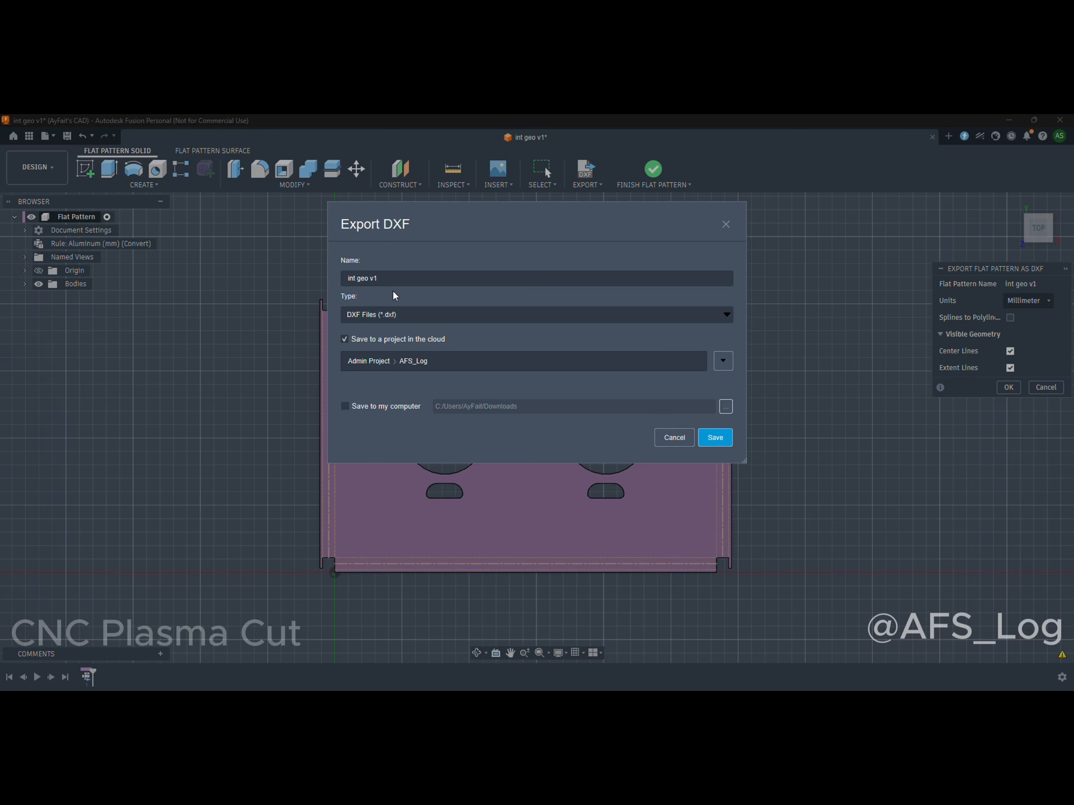
left_click(405, 278)
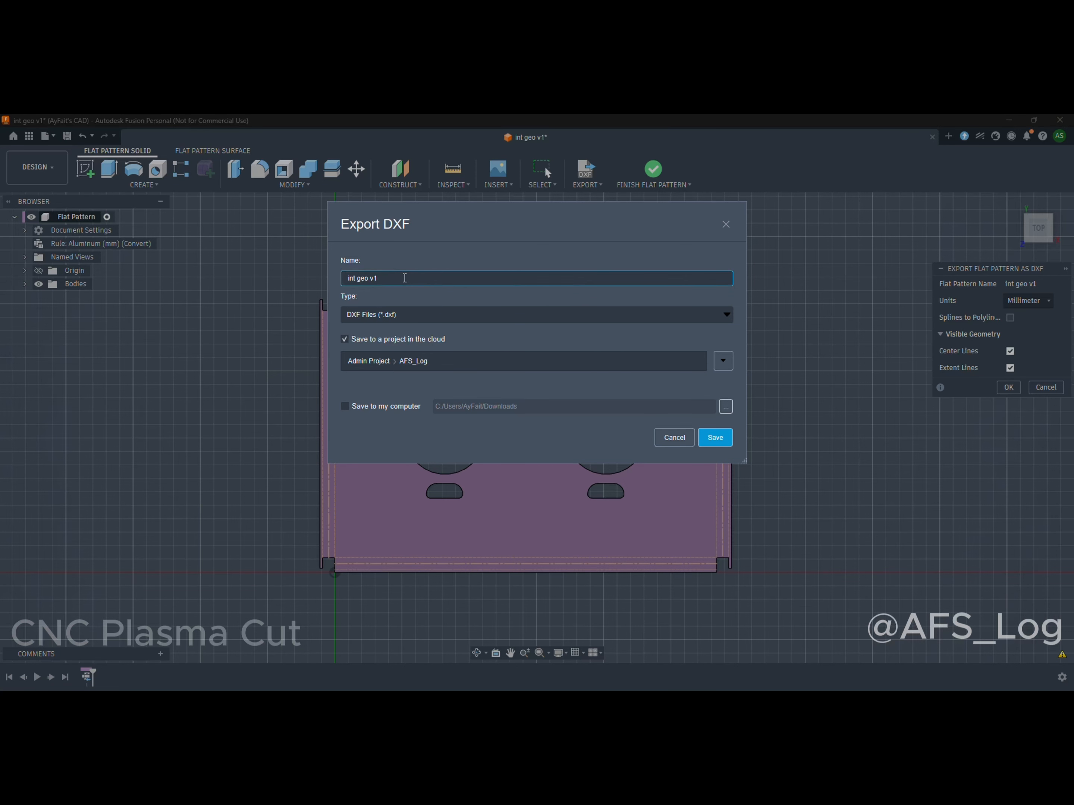
key("ctrl+a")
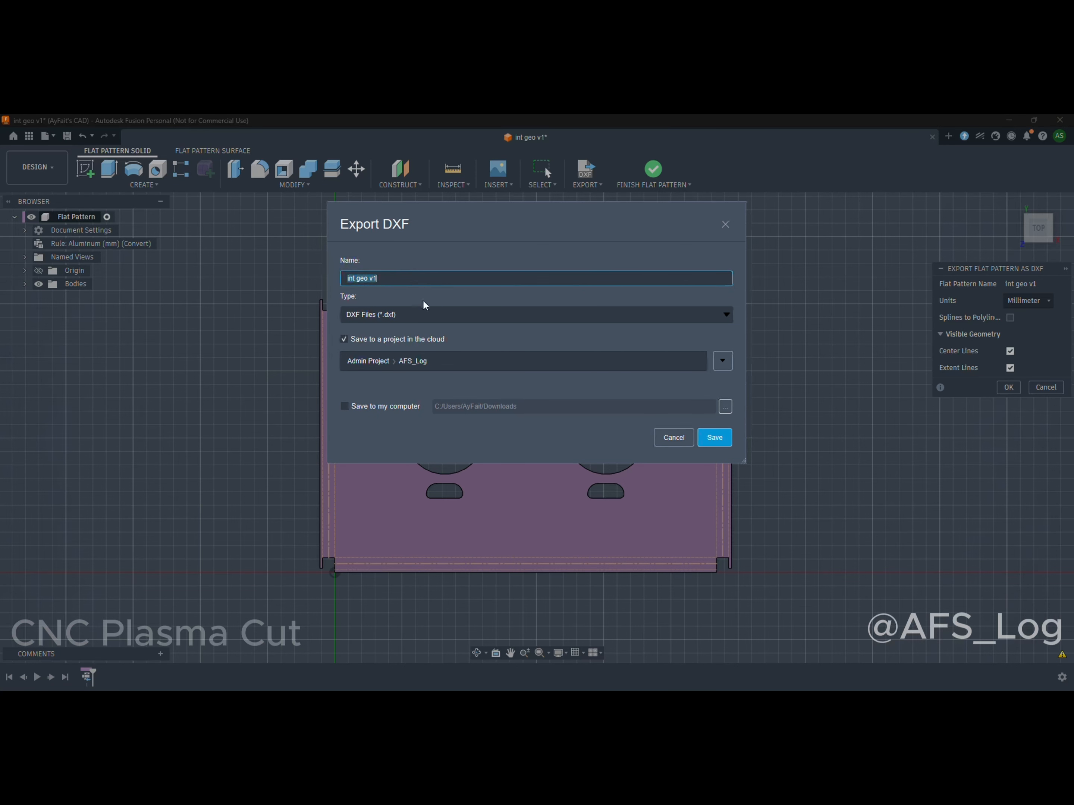
left_click(726, 315)
left_click(699, 439)
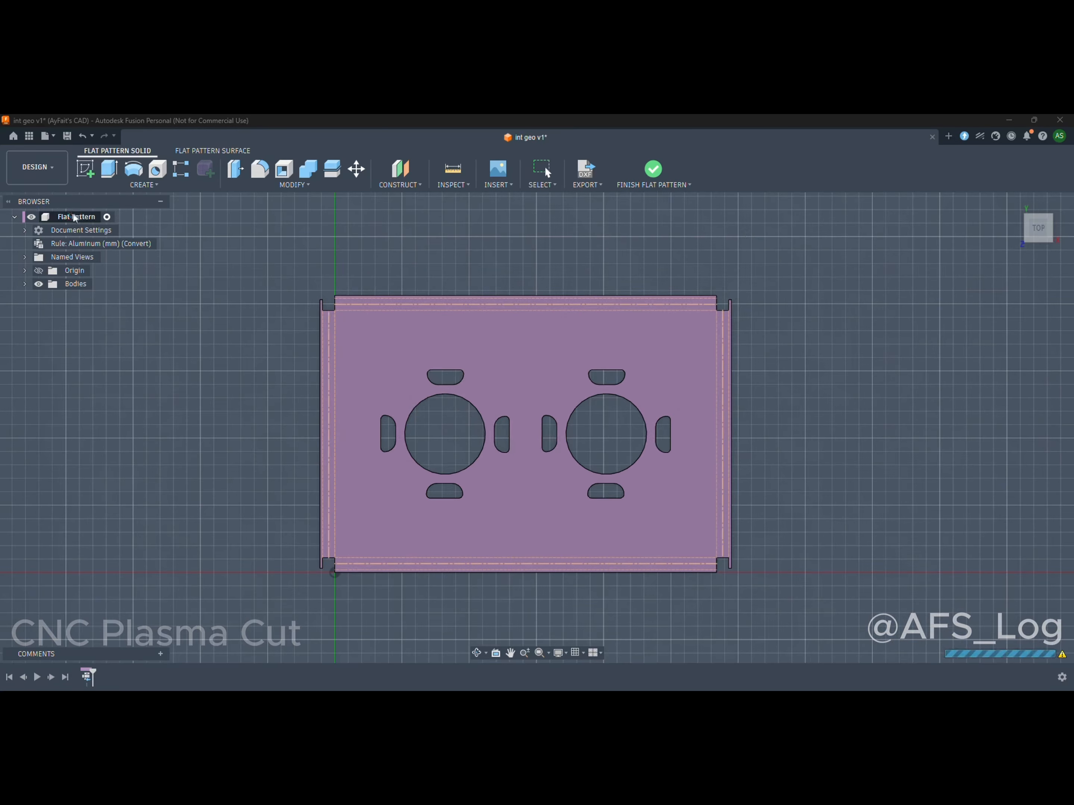
left_click(28, 139)
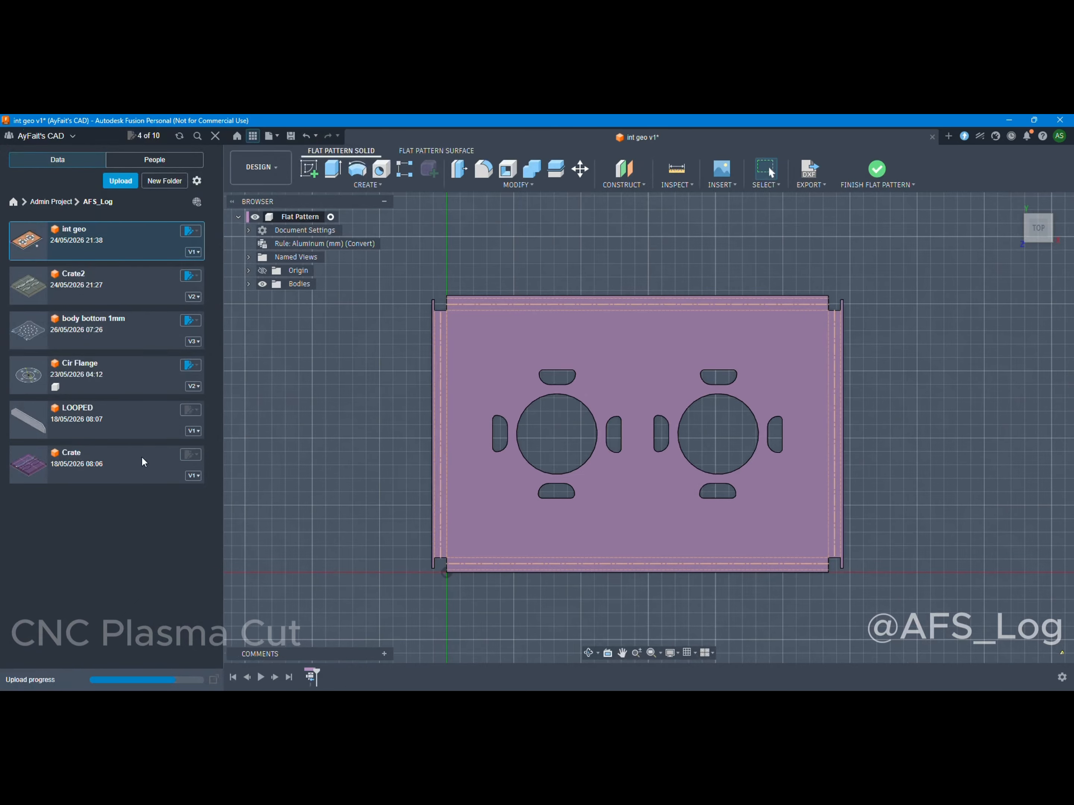
scroll(671, 432, "down", 3)
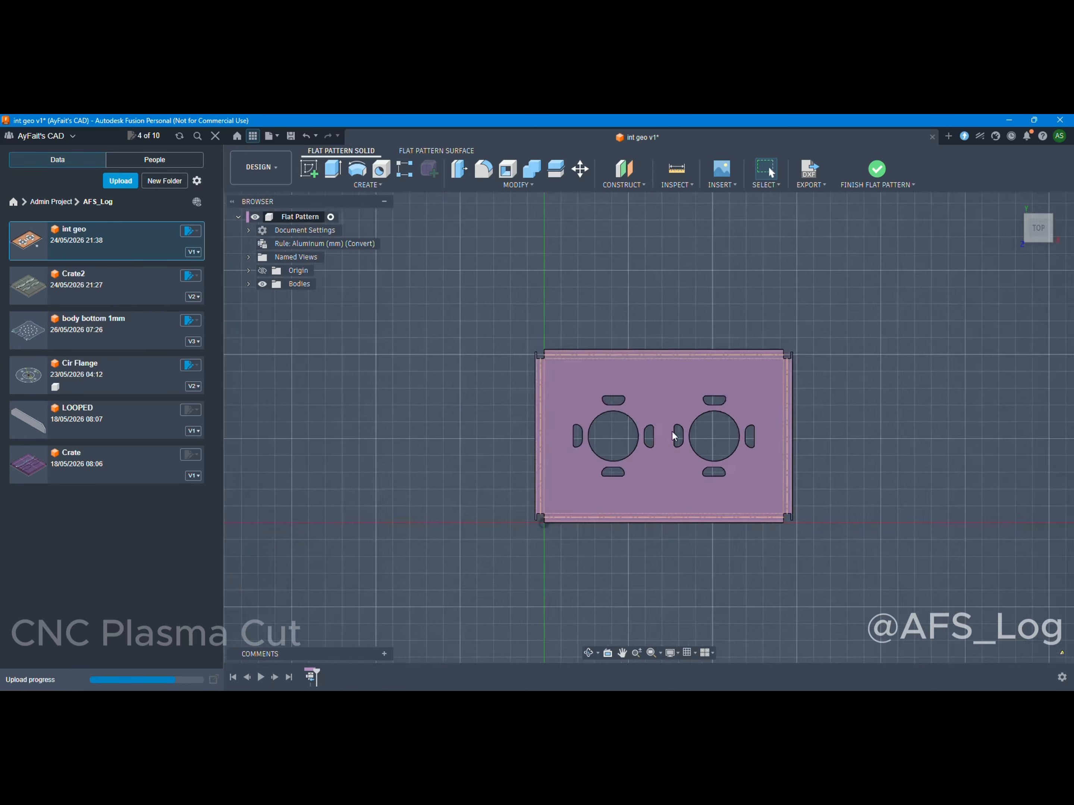
scroll(669, 521, "up", 5)
scroll(525, 438, "down", 3)
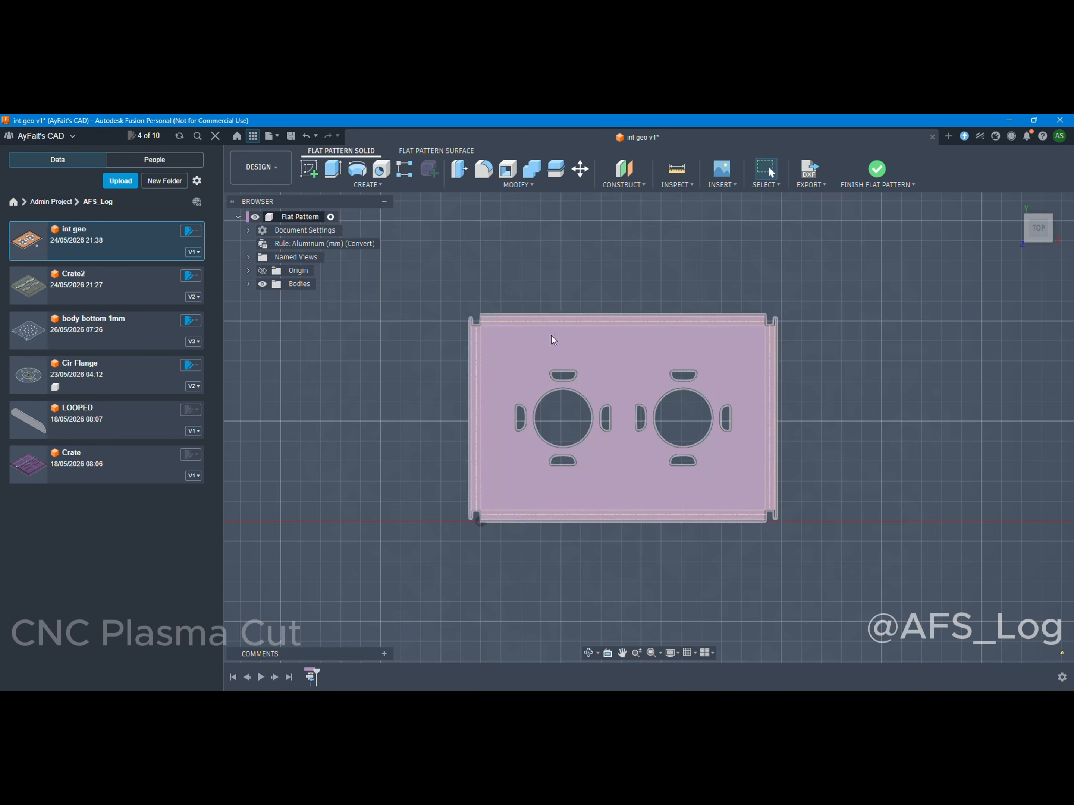
left_click(435, 151)
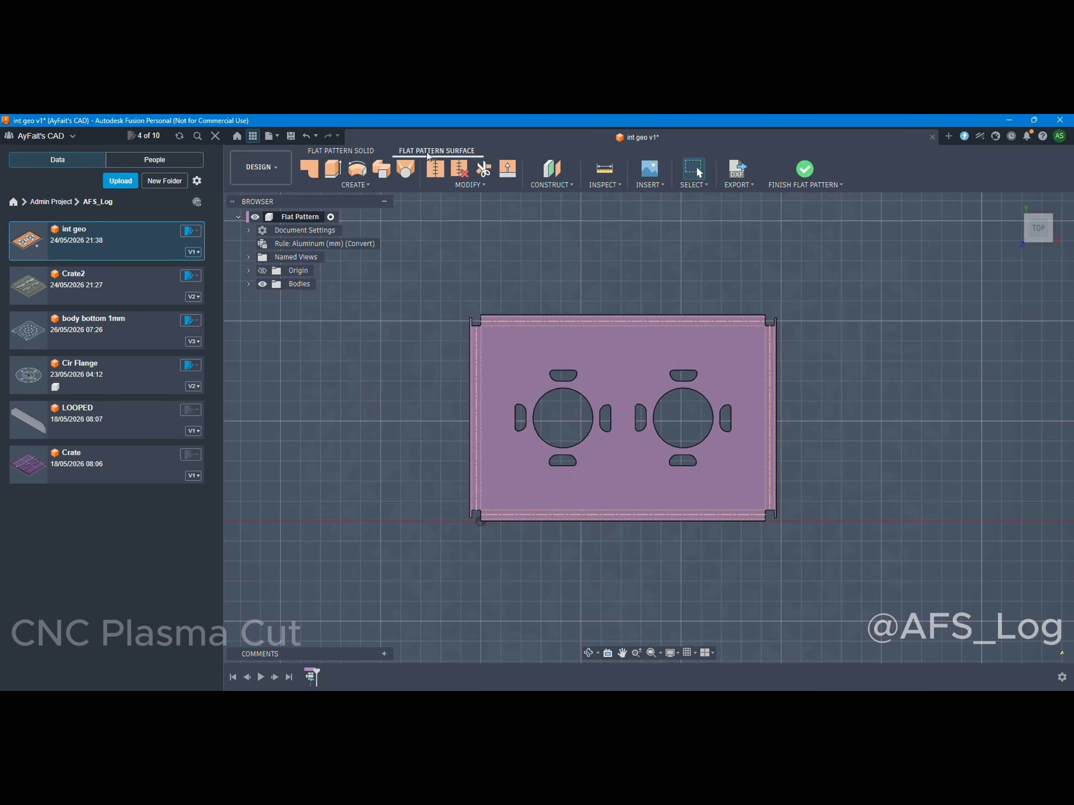
left_click(356, 151)
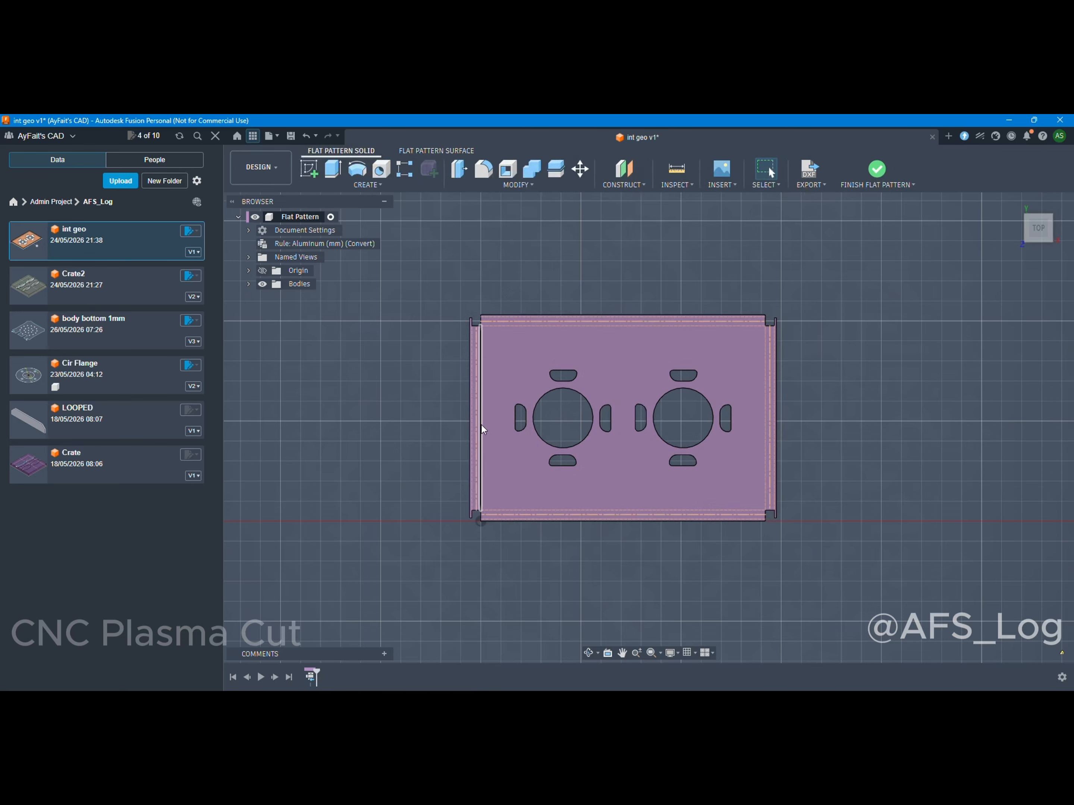
scroll(564, 394, "down", 3)
scroll(604, 441, "up", 3)
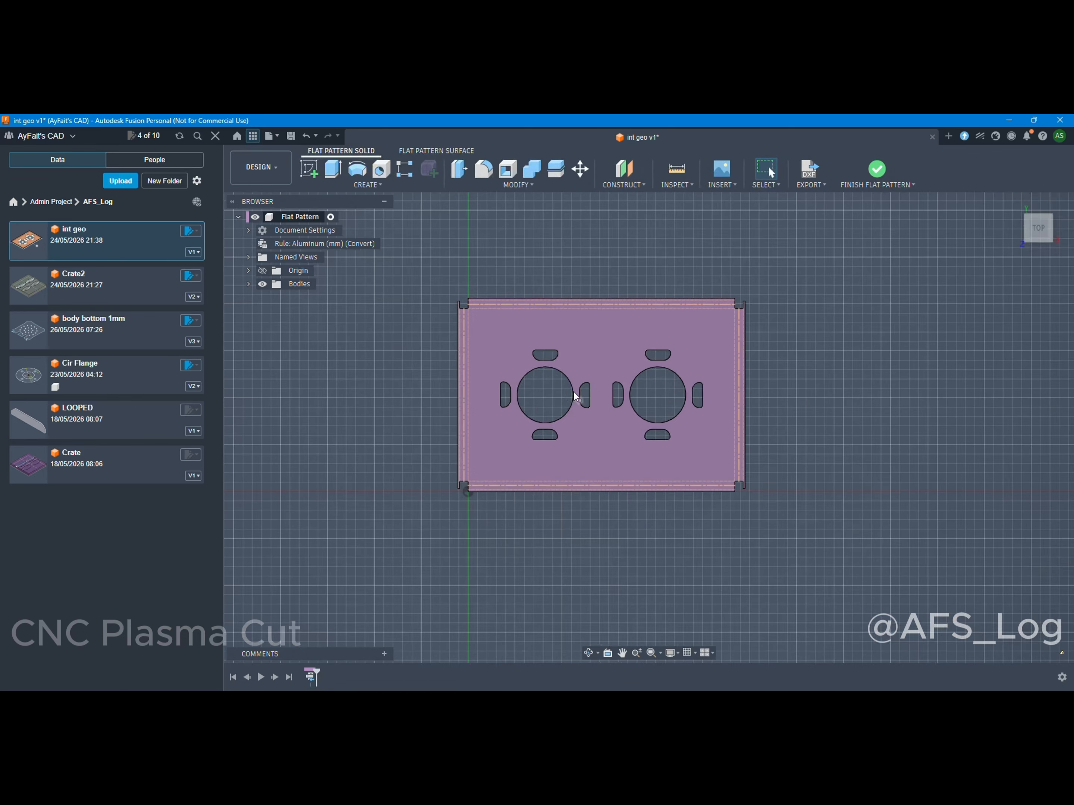
scroll(574, 392, "up", 2)
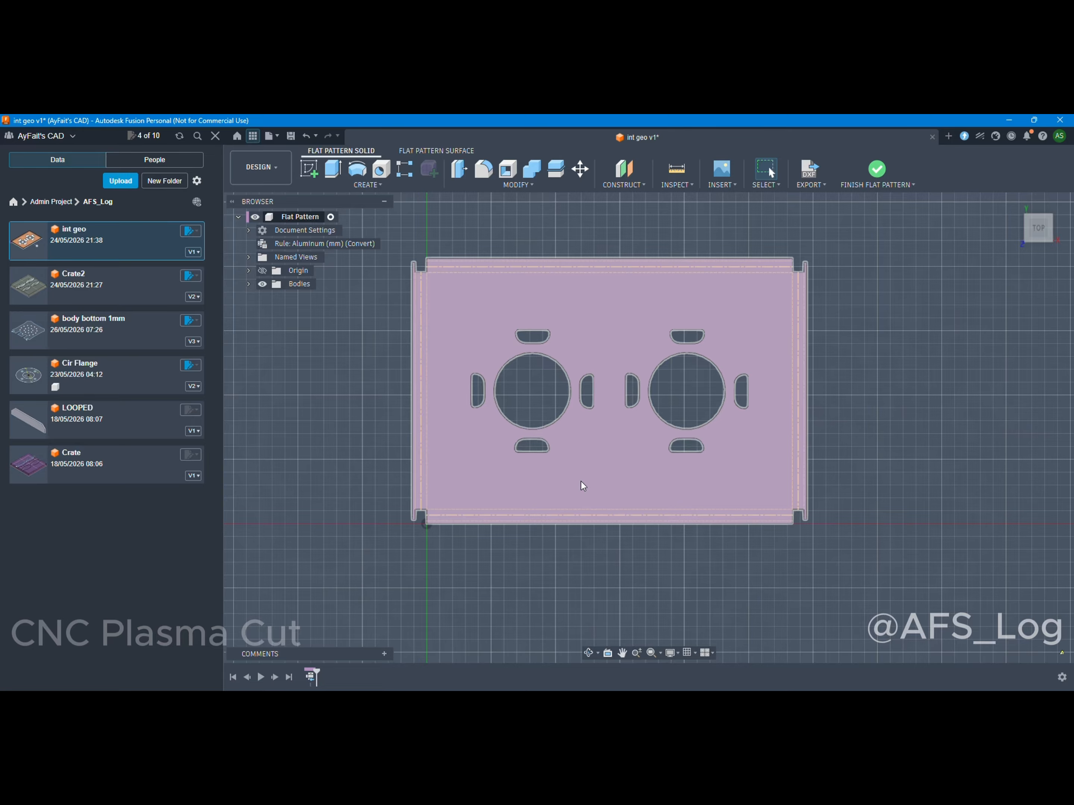
scroll(581, 482, "down", 2)
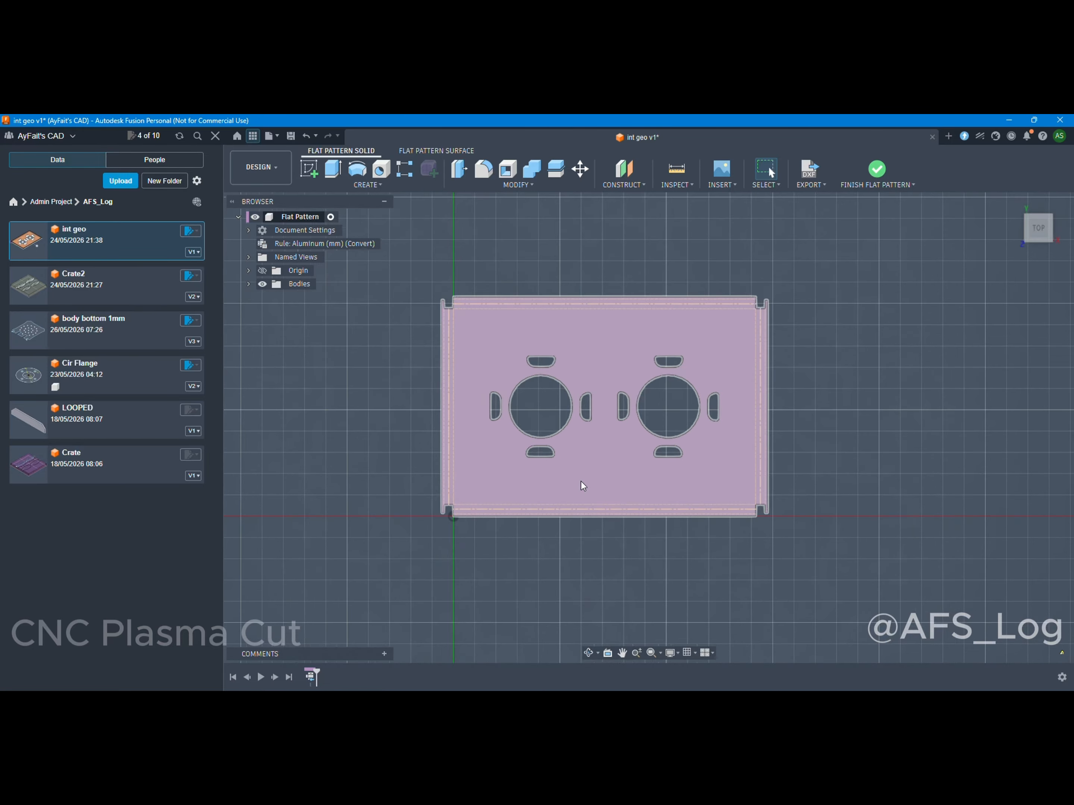
scroll(581, 482, "down", 1)
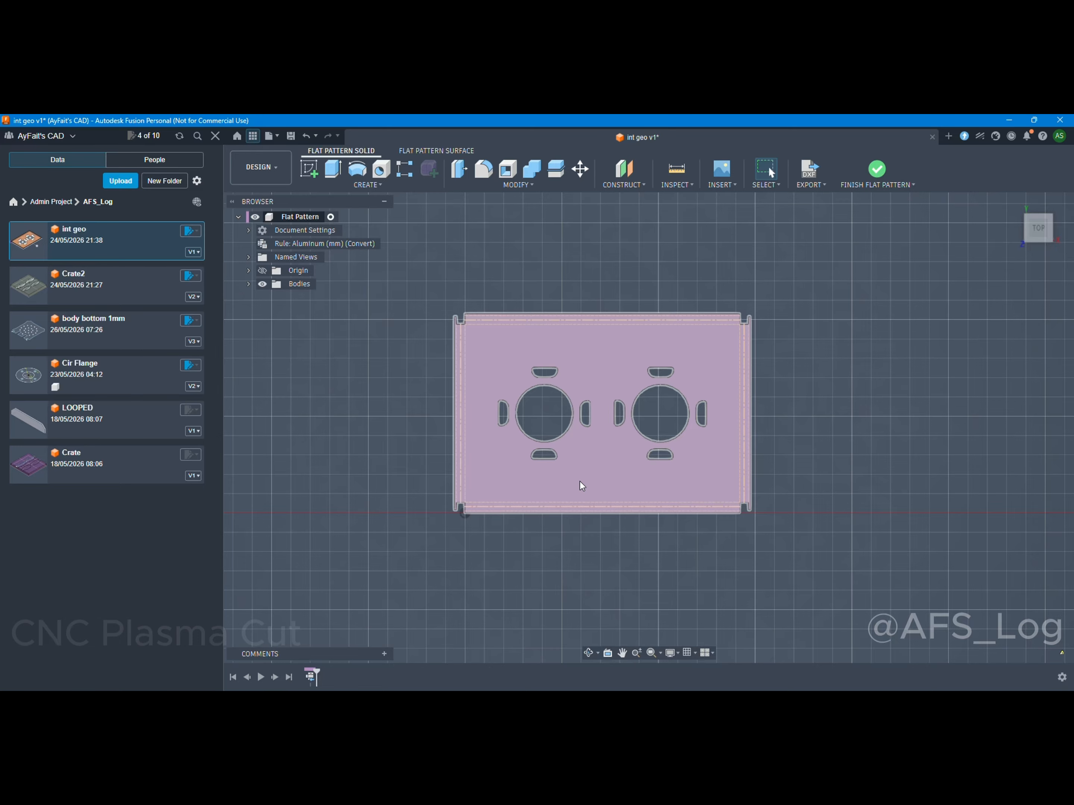
right_click(575, 481)
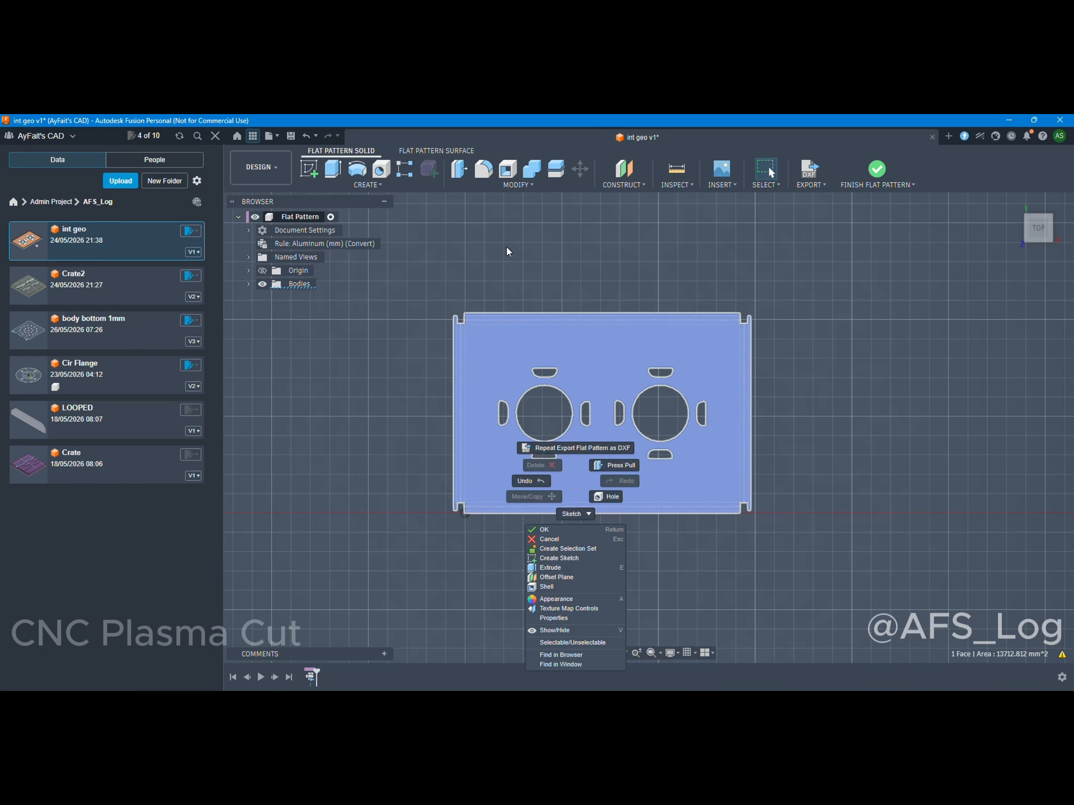
left_click(478, 129)
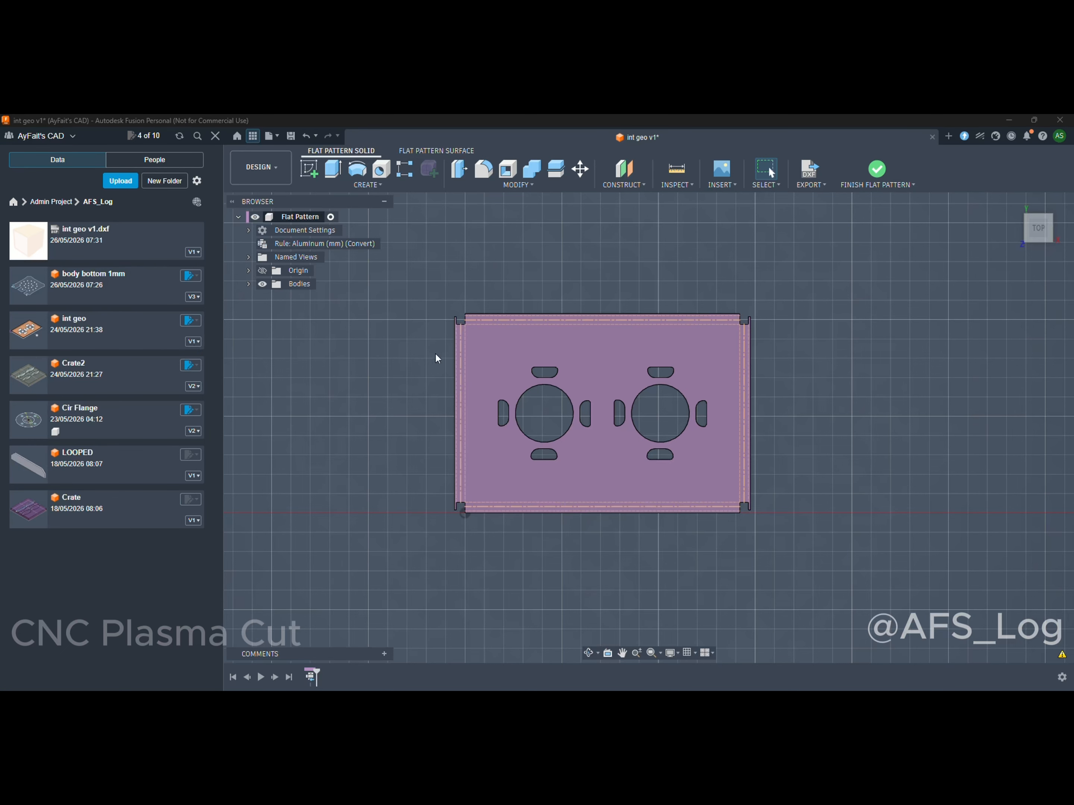
Create a Fusion design from int geo v1.dxf, dismiss the job status, and select the new int geo v1 design in the folder.
right_click(101, 244)
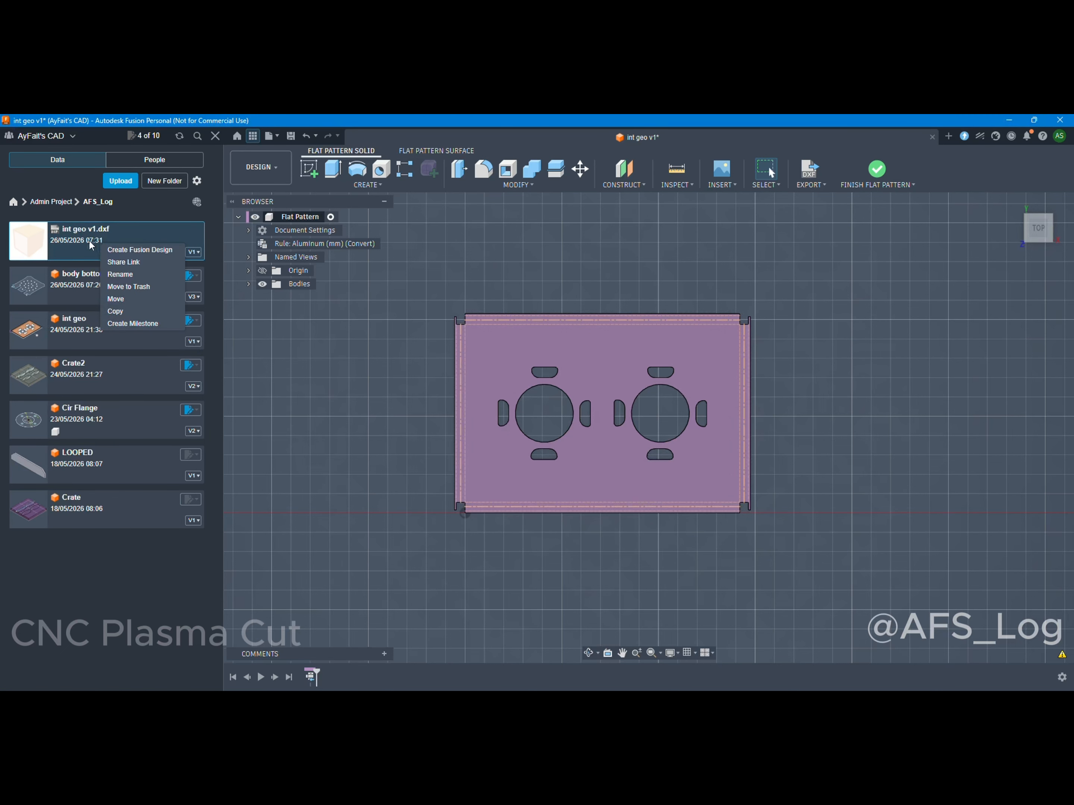
left_click(111, 250)
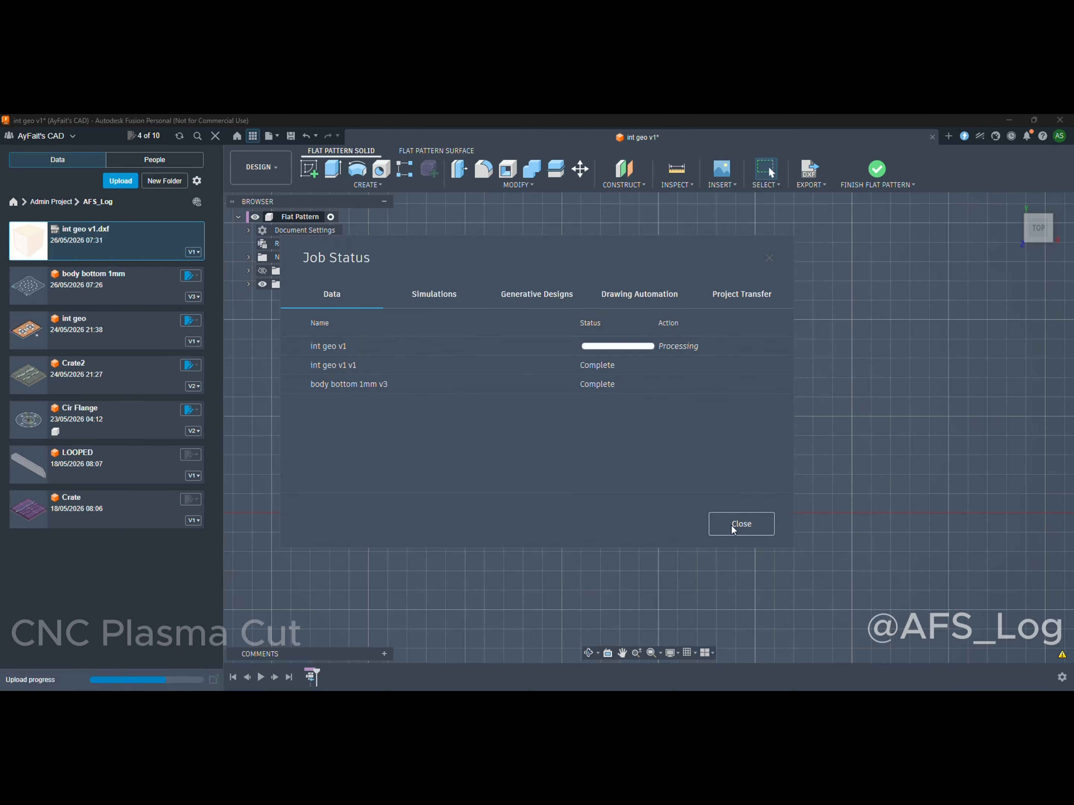
left_click(734, 525)
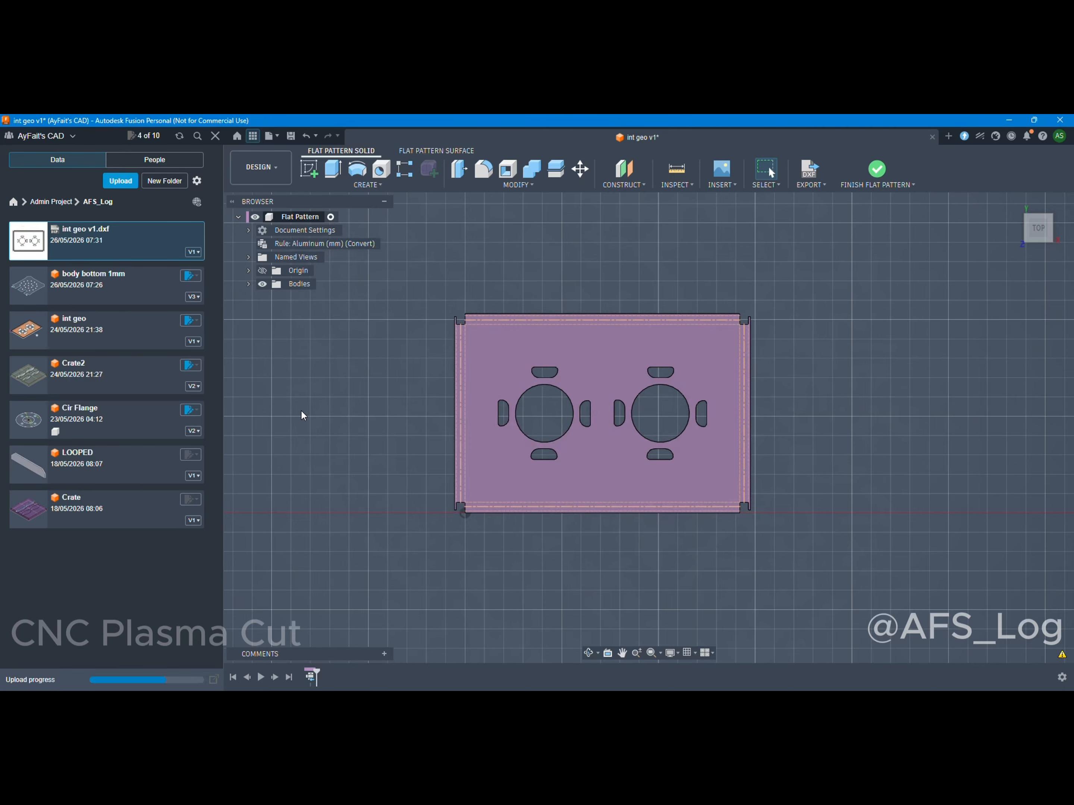
scroll(424, 458, "down", 3)
scroll(413, 465, "up", 4)
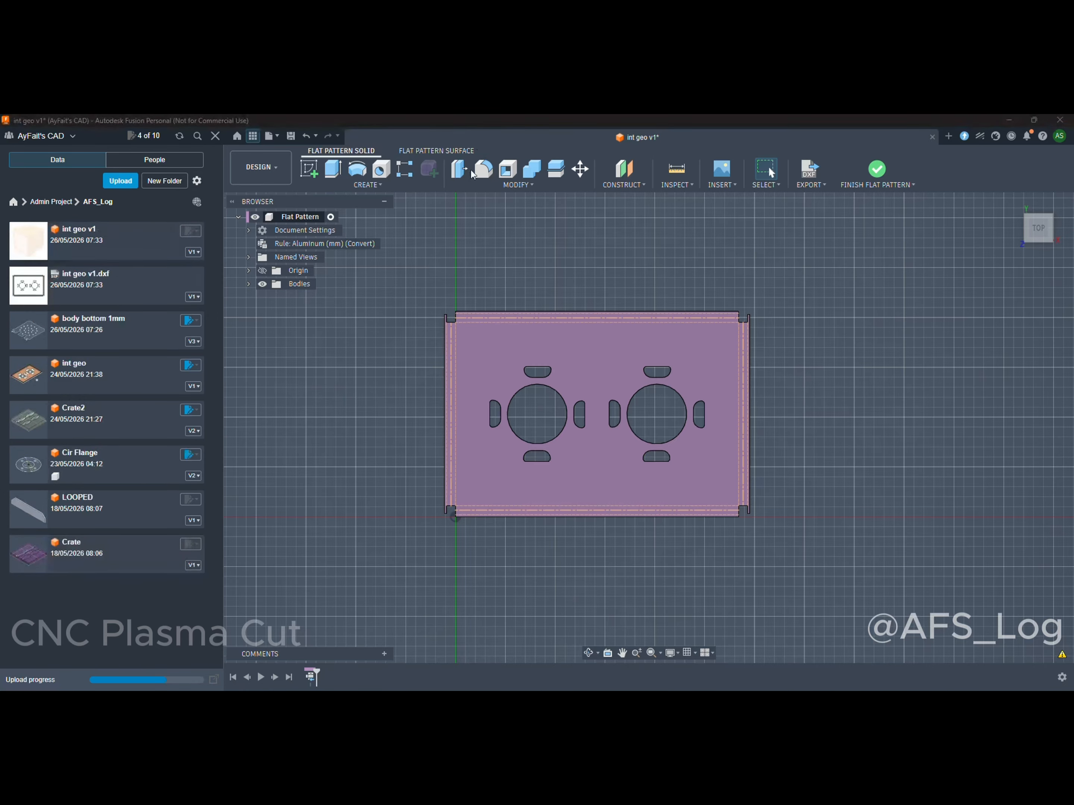
left_click(84, 242)
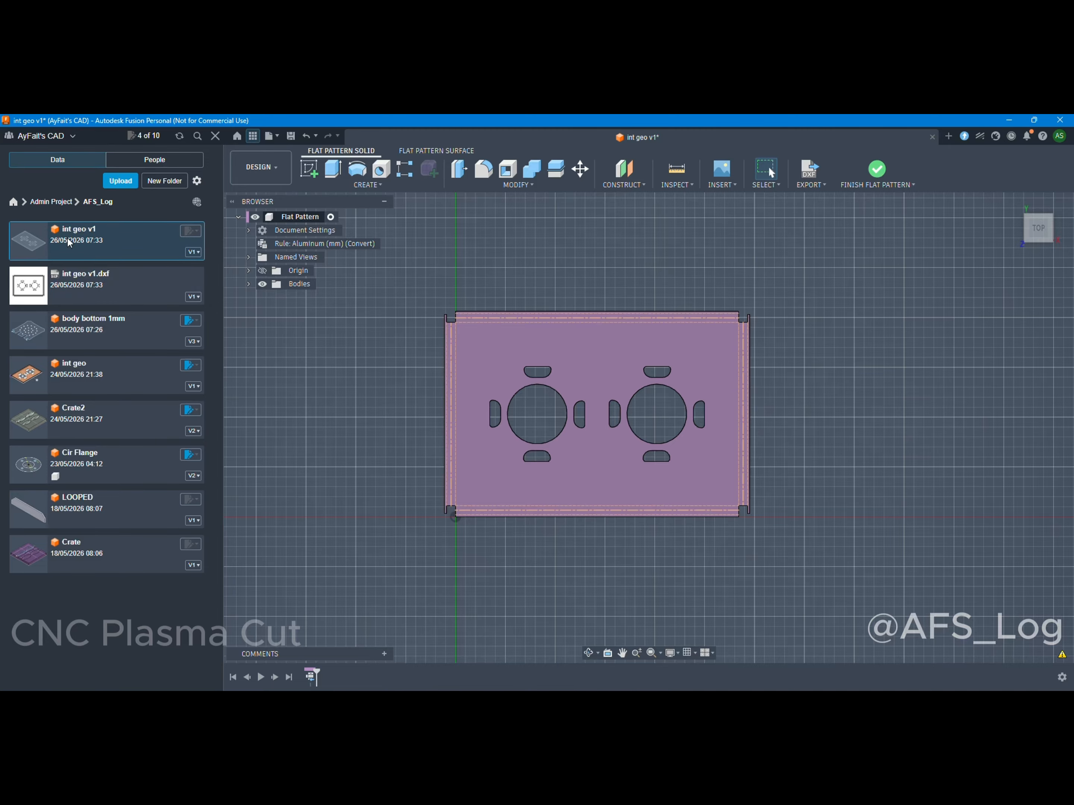
Finish the flat pattern and show Sketch2 and Sketch1 on the folded int geo sheet metal plate.
left_click(876, 171)
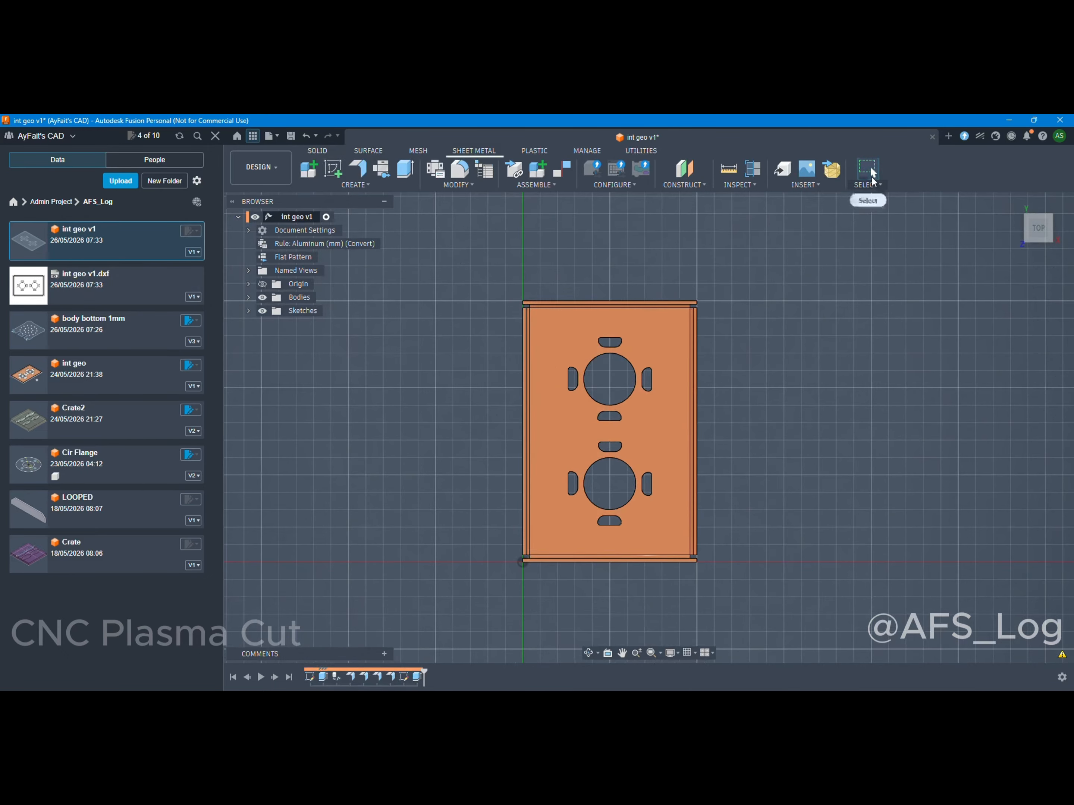
left_click(248, 311)
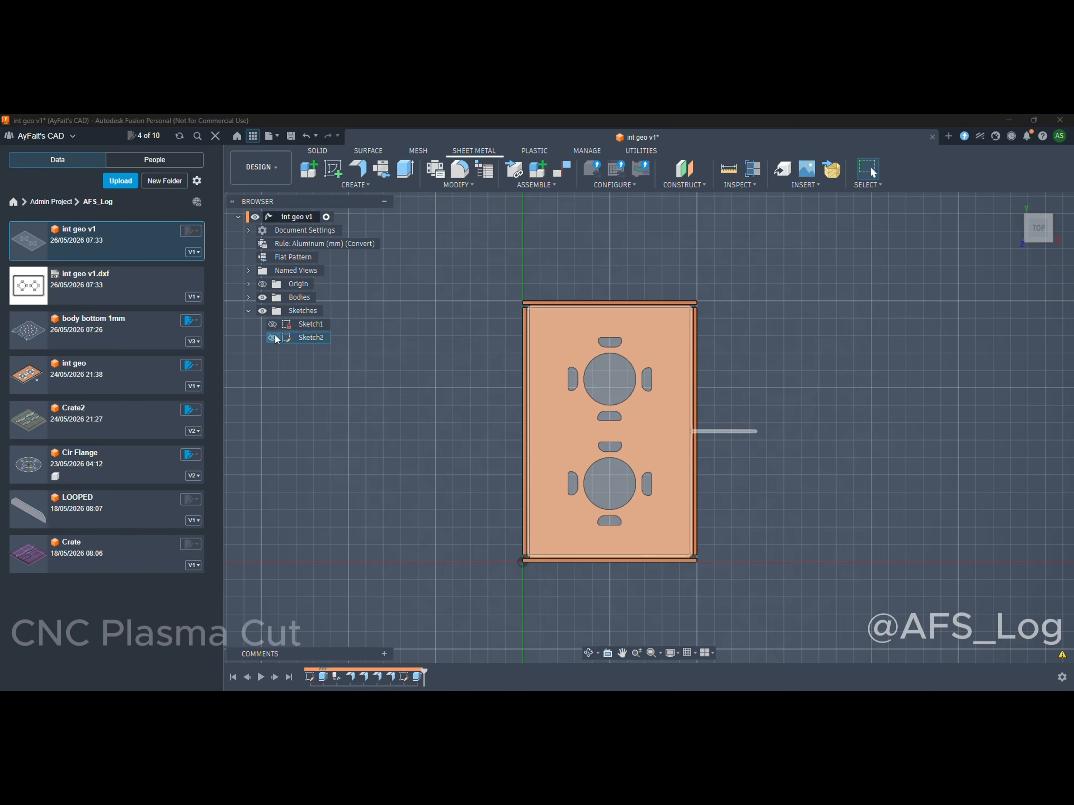
left_click(271, 338)
left_click(272, 324)
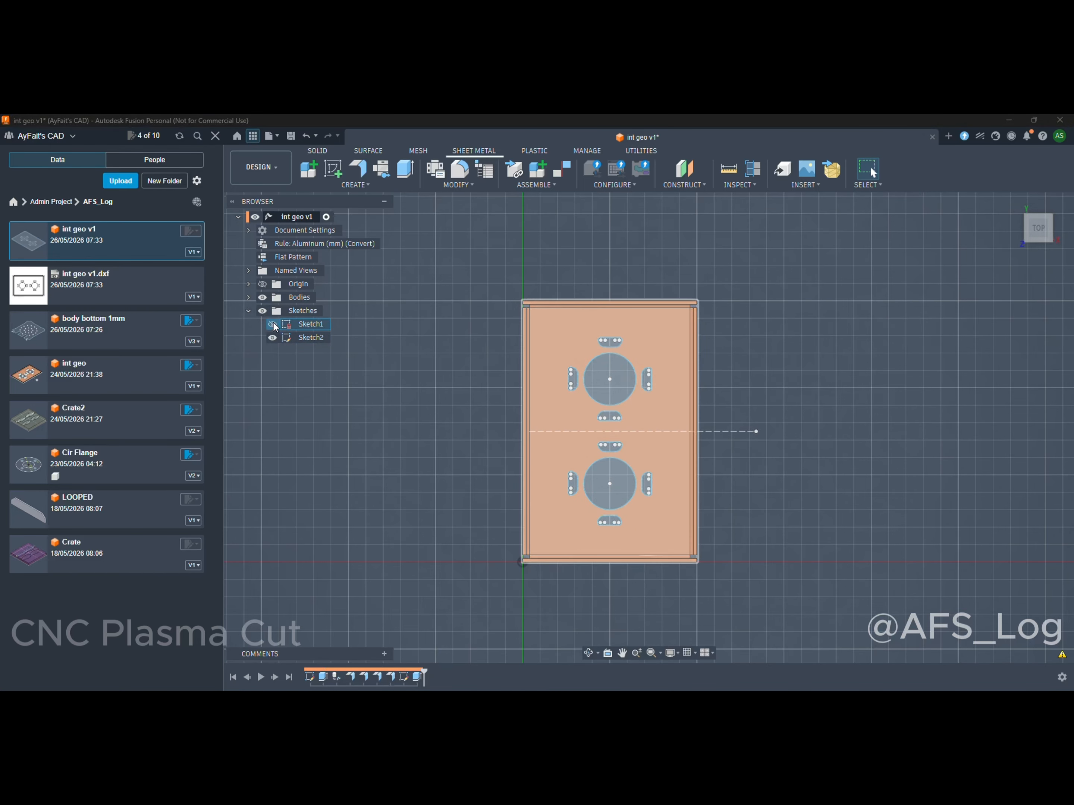